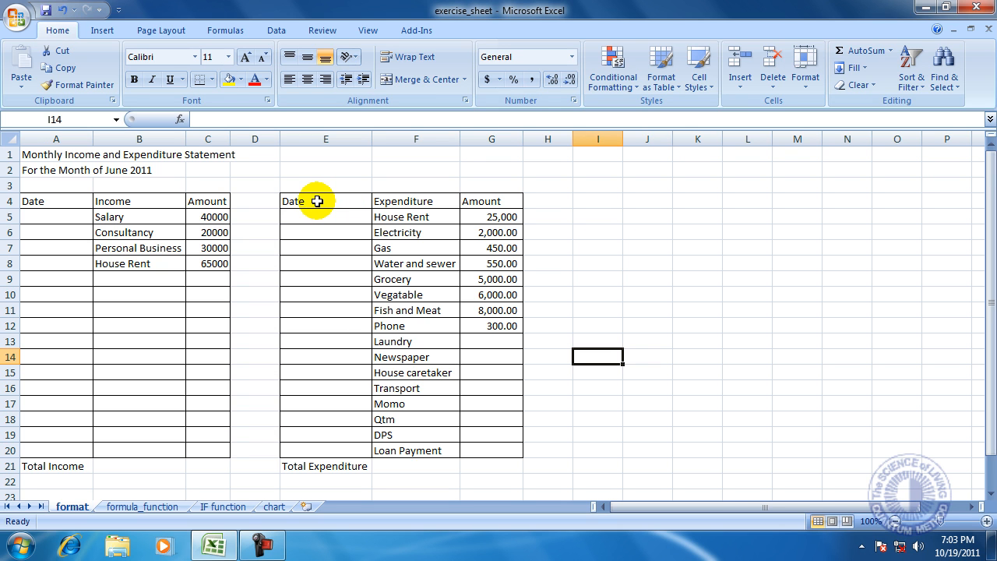
Copy the Date, Expenditure and Amount headings in E4:G4 and paste them starting at cell I4.
click(317, 201)
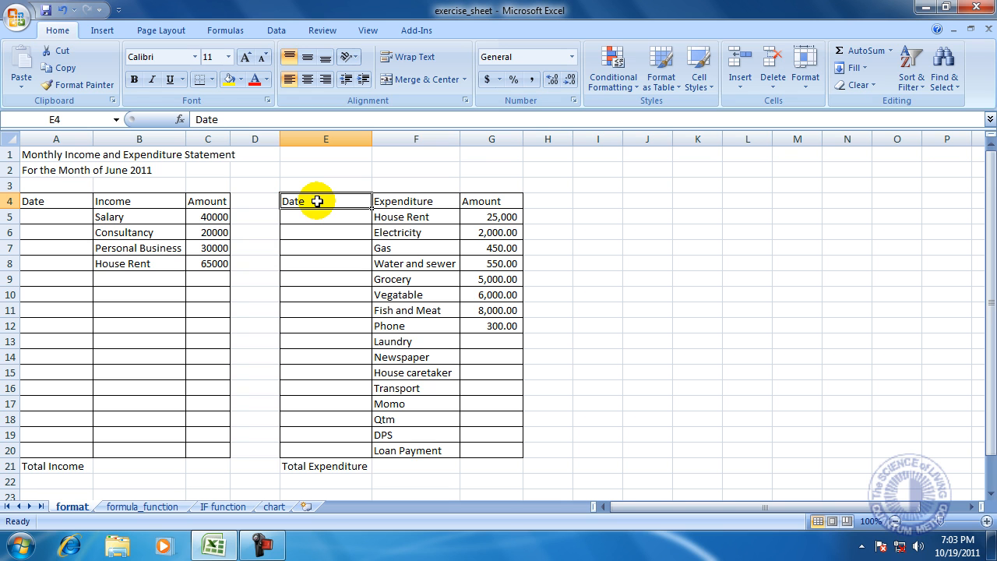
drag(317, 201, 471, 204)
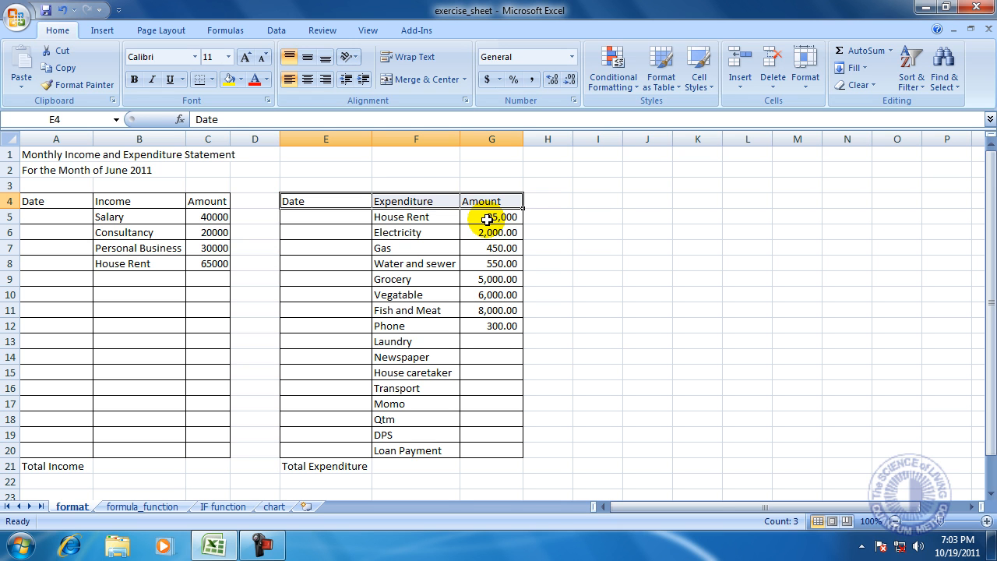
right_click(419, 201)
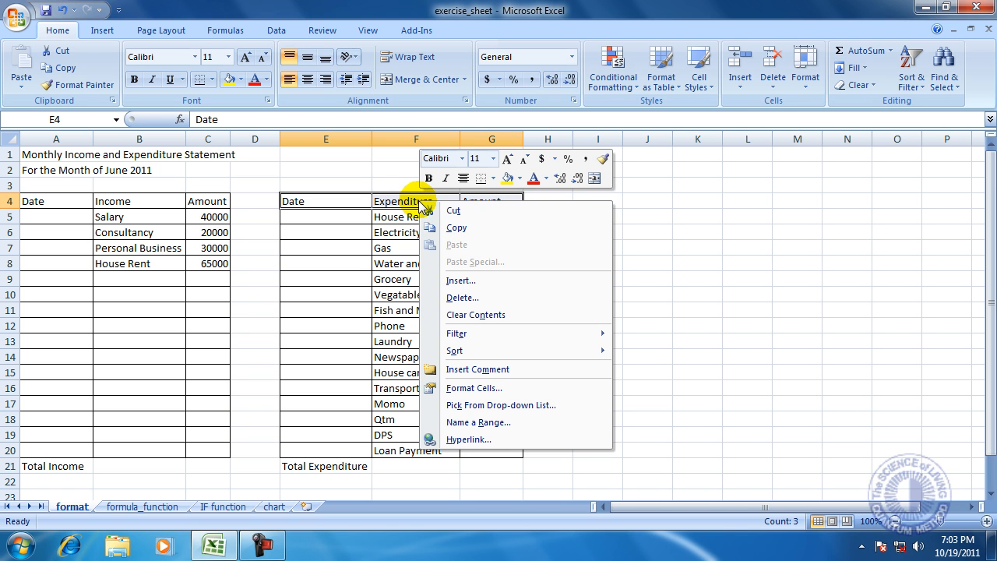
click(479, 232)
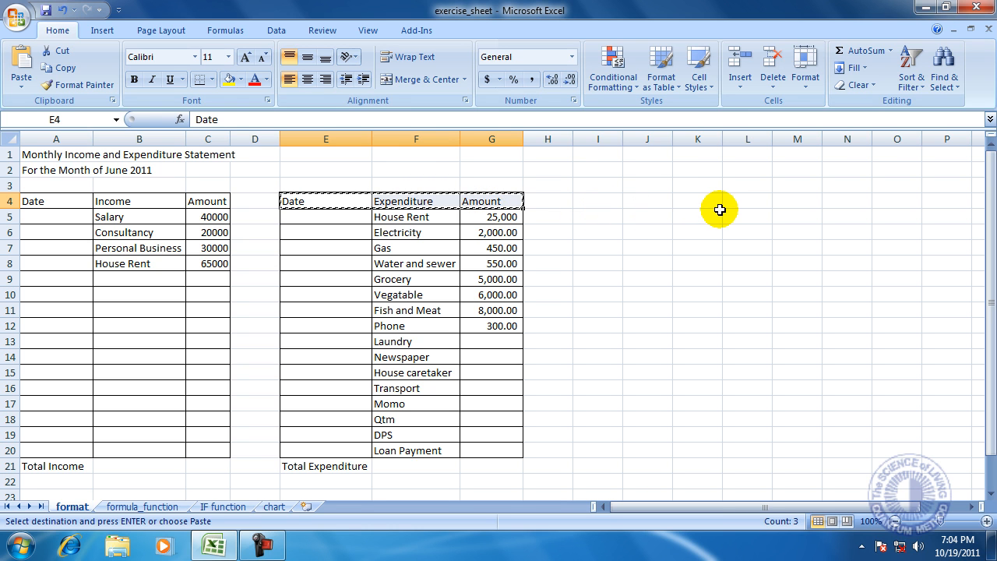
click(593, 200)
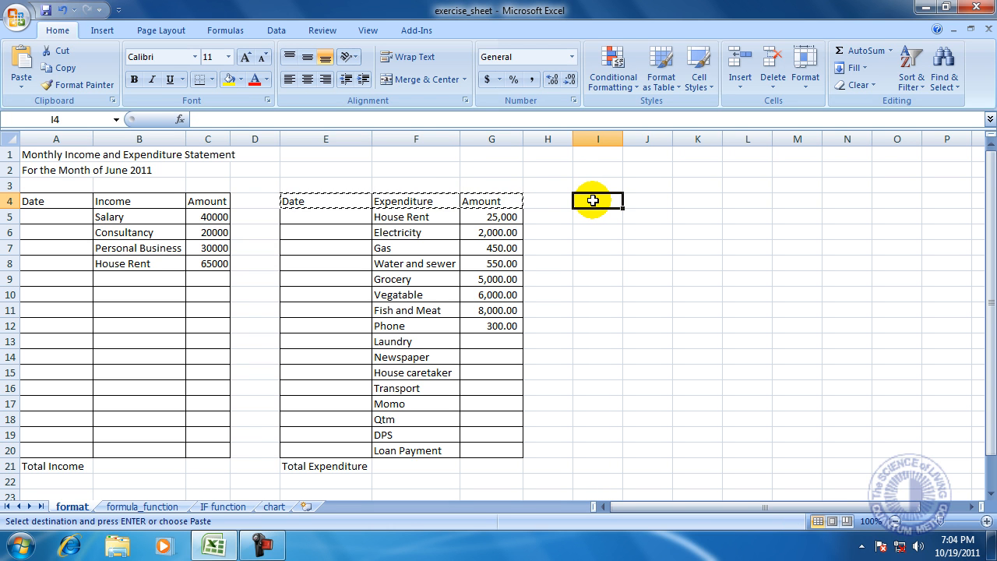
right_click(594, 202)
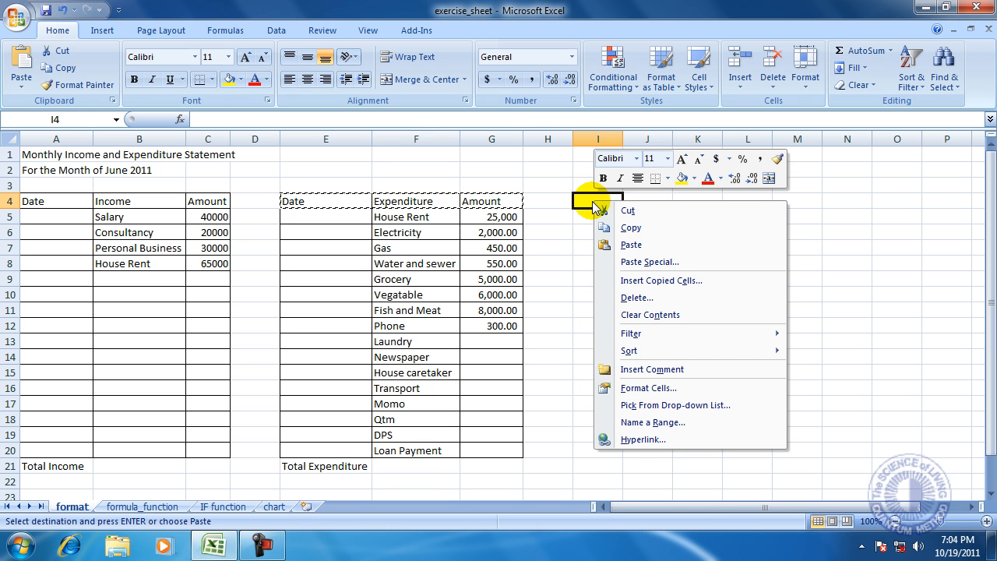
click(651, 246)
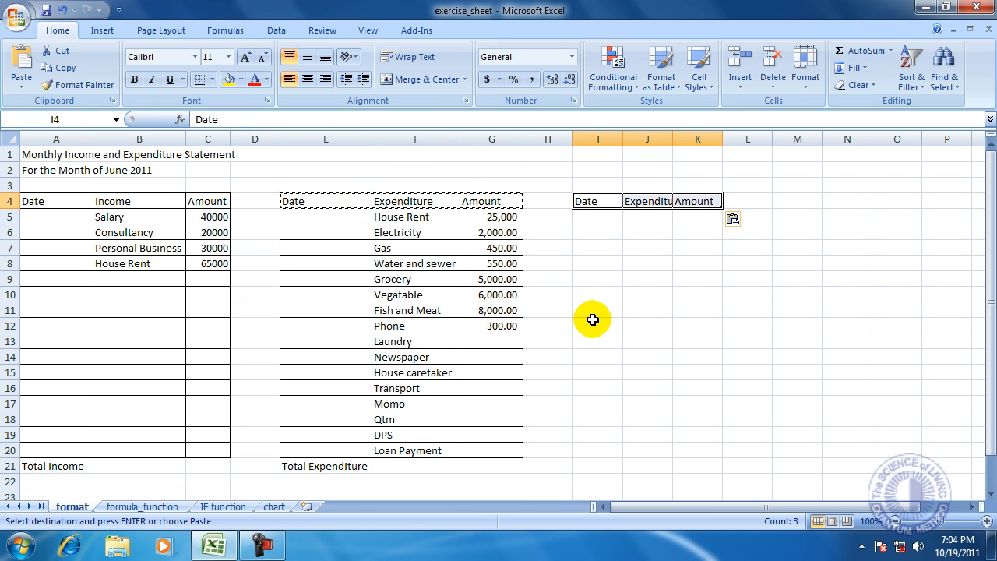
key(Escape)
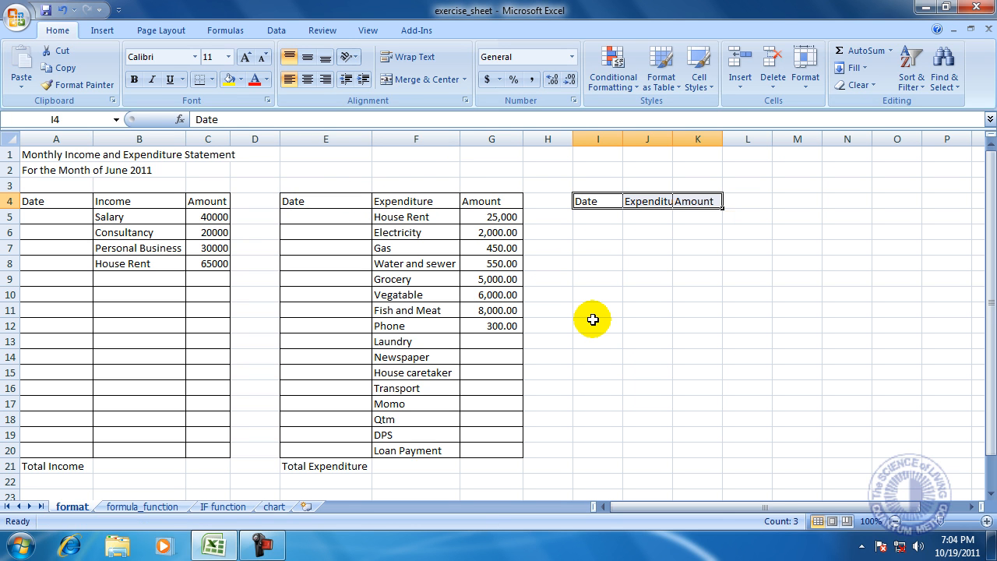
click(657, 323)
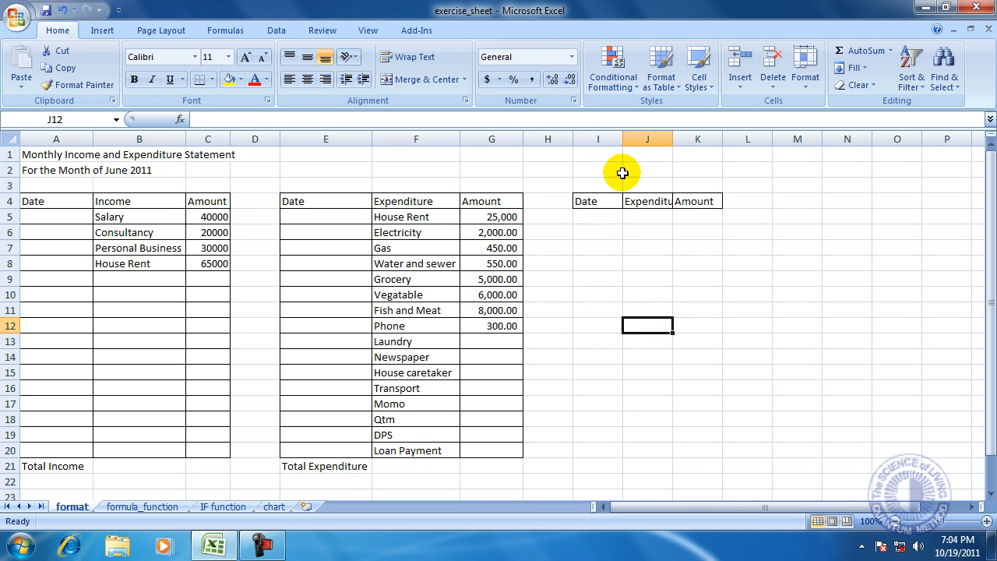
Narrow column I to suit the pasted Date heading and fit columns J and K to their contents.
drag(622, 136, 601, 138)
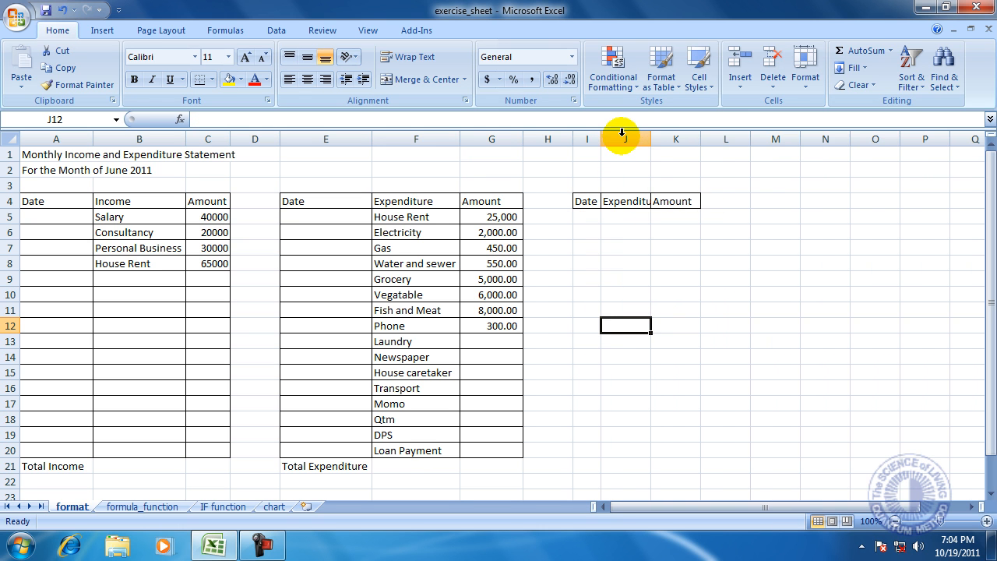
double_click(652, 137)
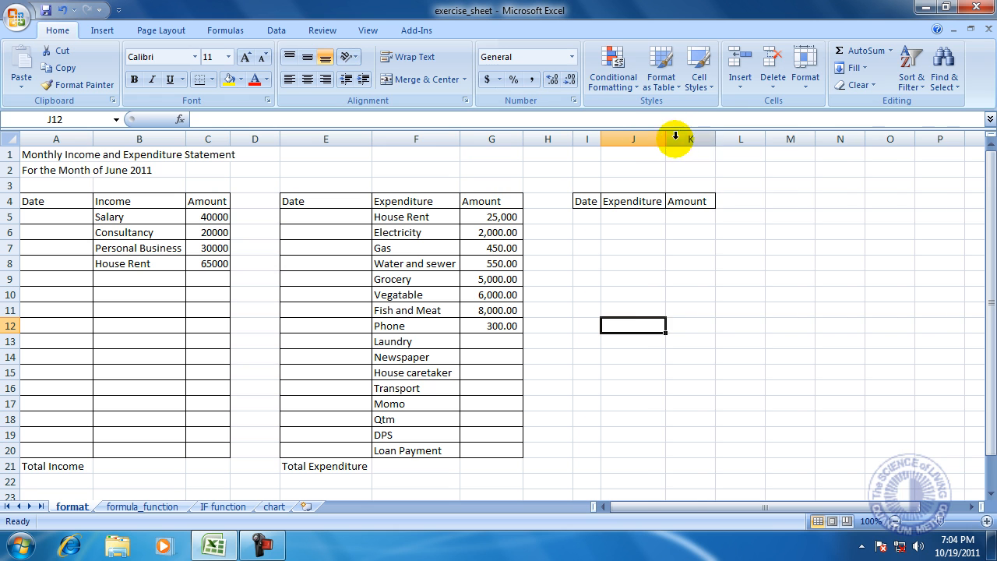
double_click(714, 138)
click(748, 249)
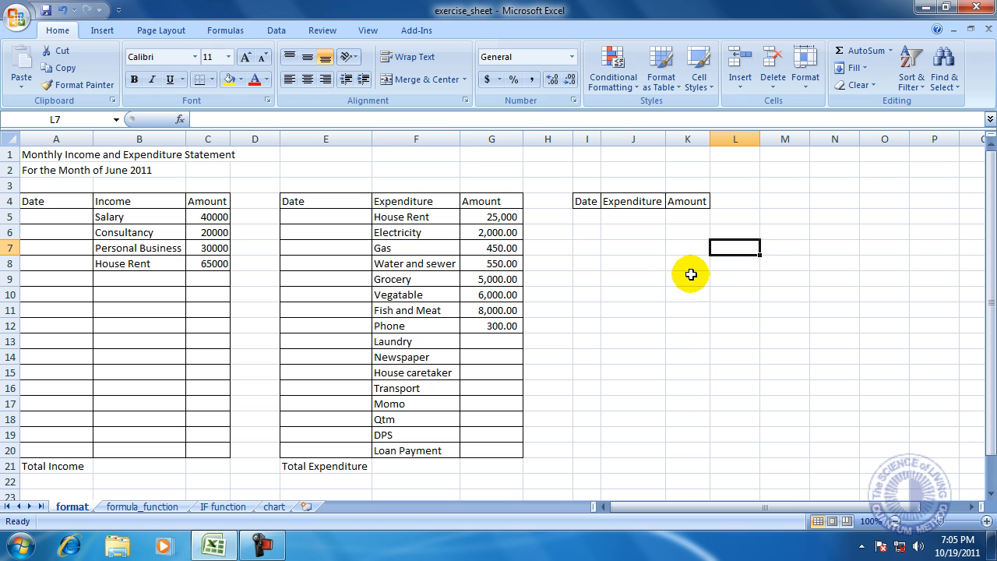
Cut the expenditure entries in E5:G10, paste them starting at cell I5, and fit columns J and K to their contents.
drag(317, 215, 467, 294)
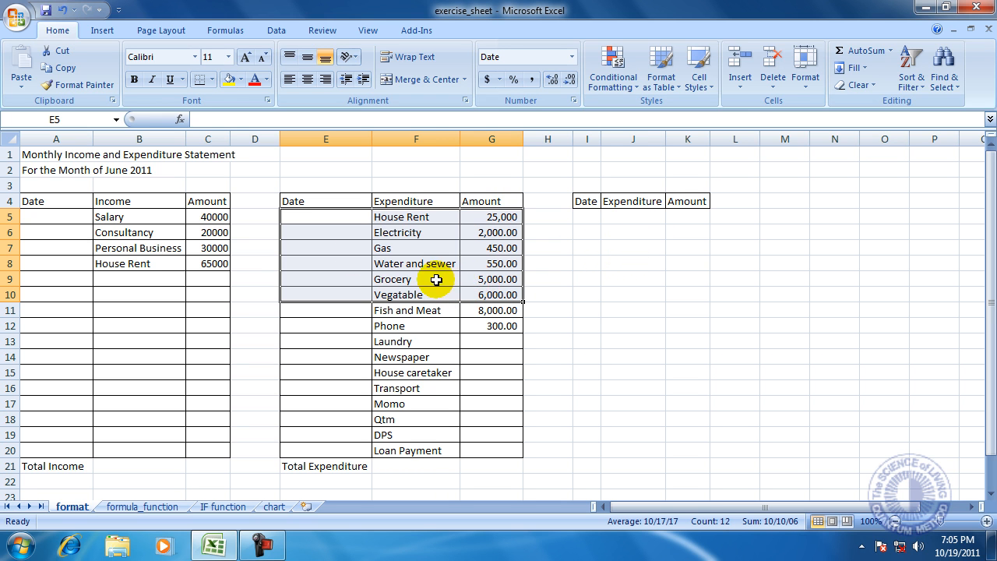
right_click(411, 248)
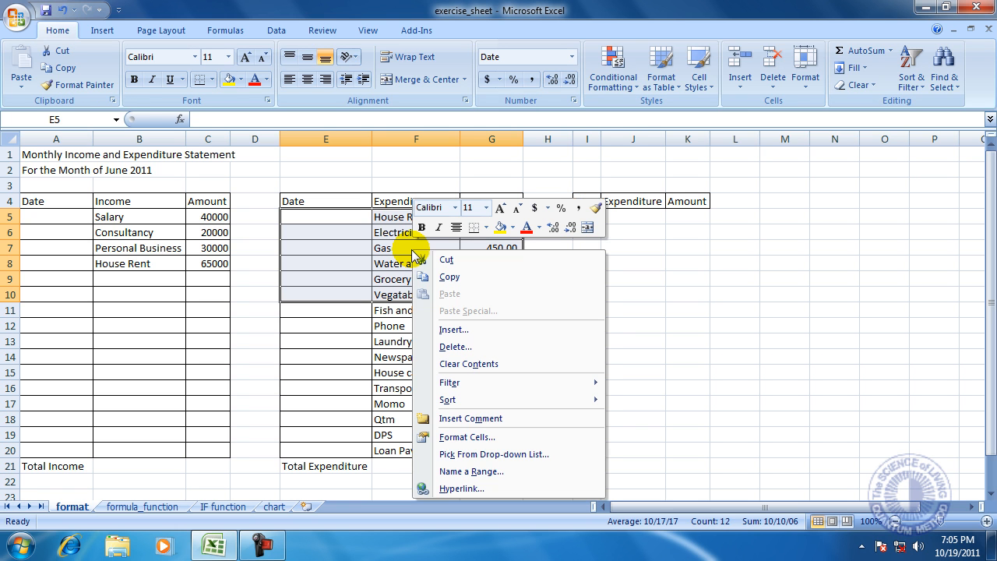
click(460, 265)
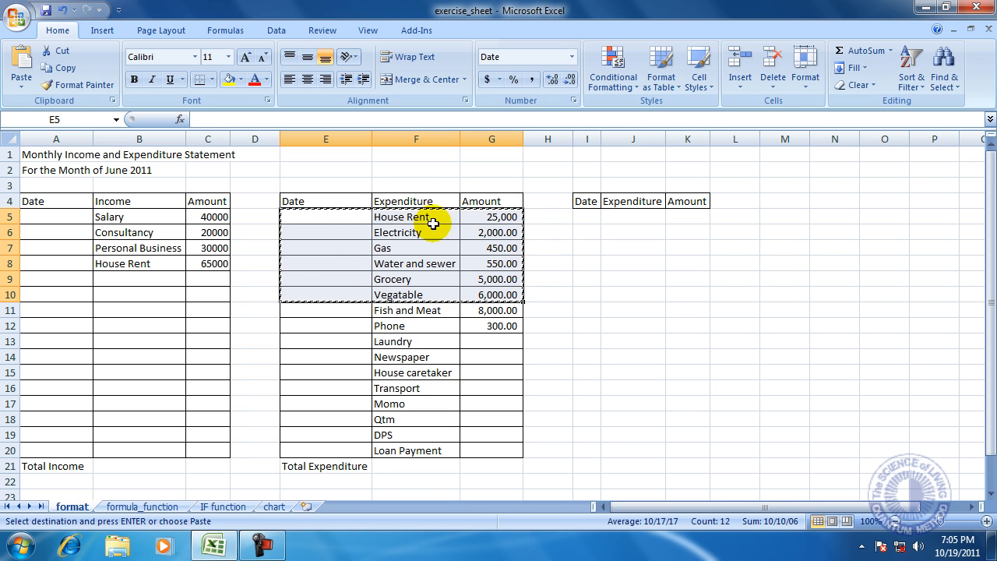
click(589, 217)
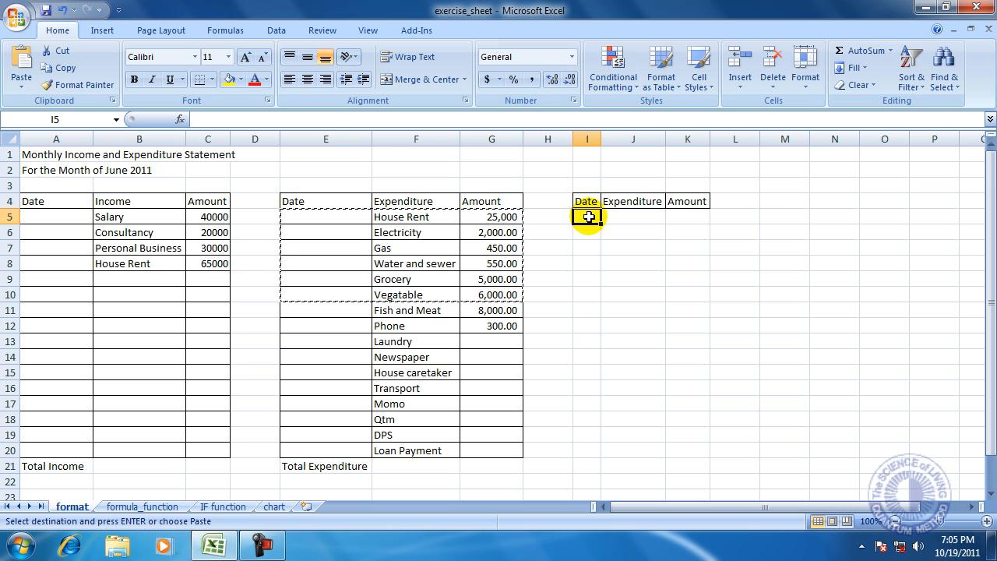
right_click(588, 217)
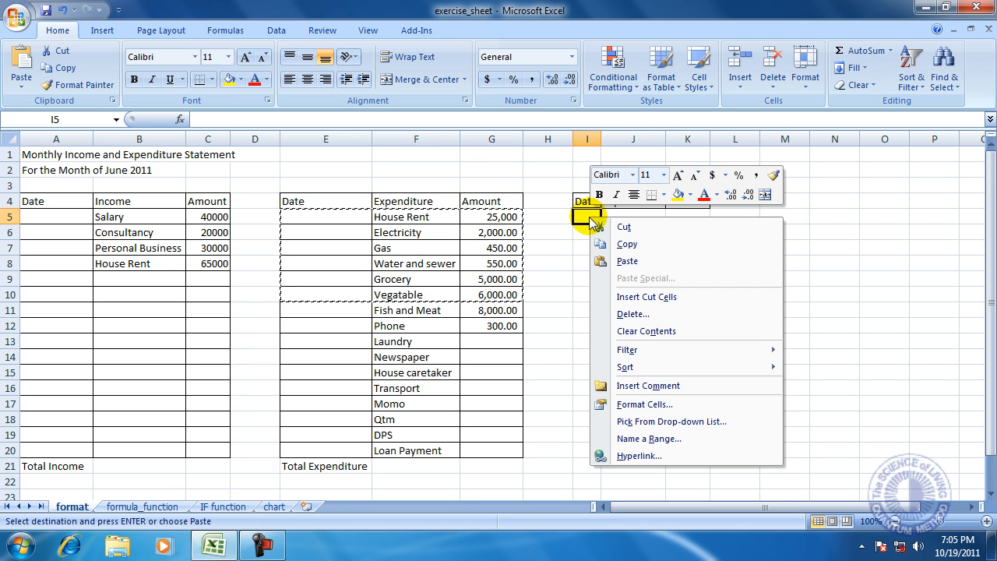
click(642, 263)
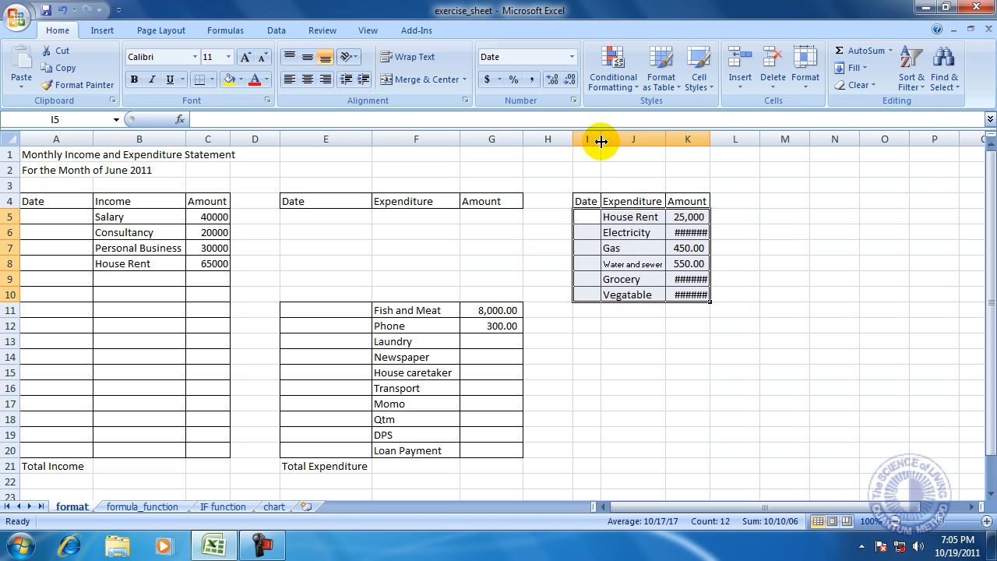
double_click(664, 140)
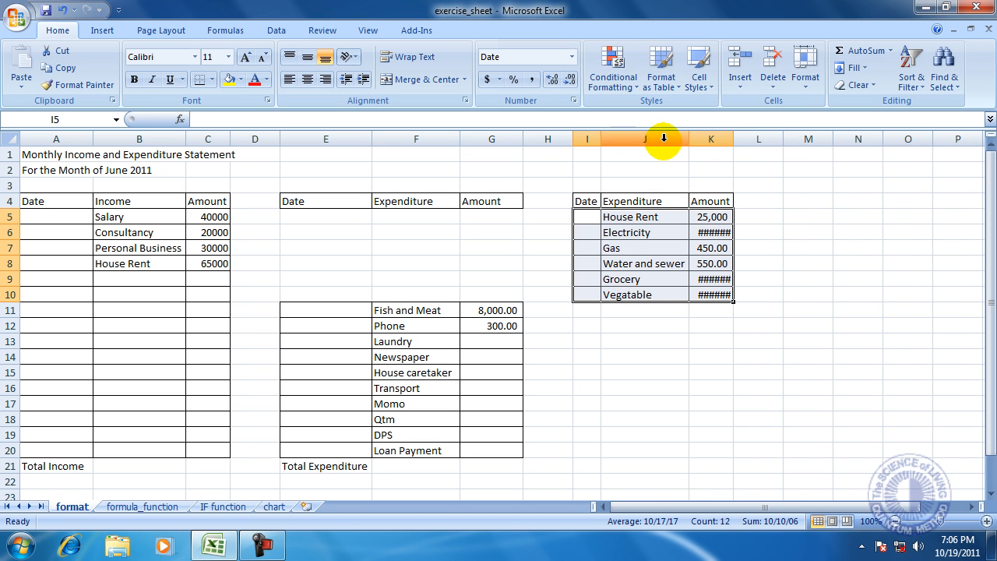
double_click(734, 138)
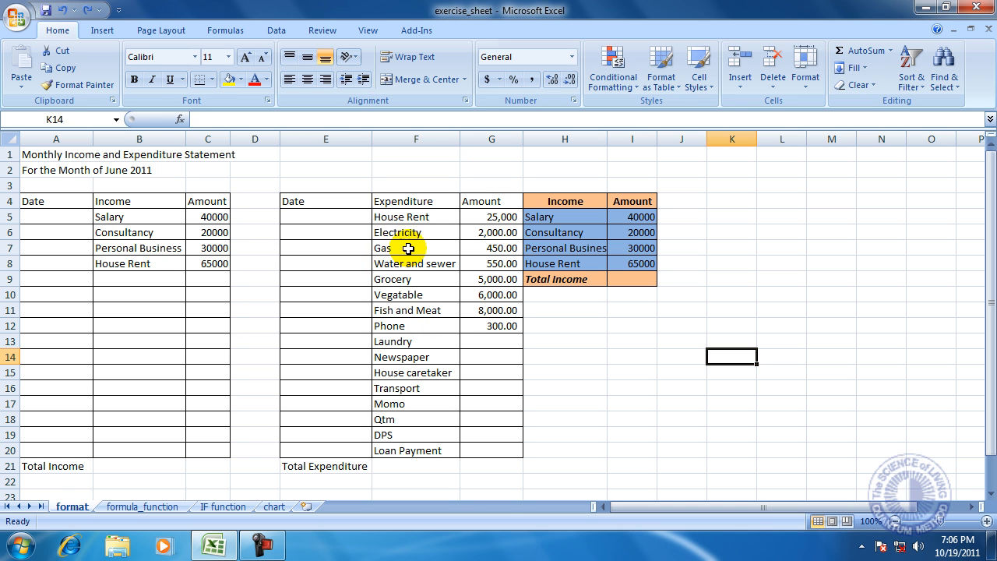
Delete the Gas item and its amount in F7:G7 with the Shift cells up option, and undo the deletion.
drag(406, 248, 477, 249)
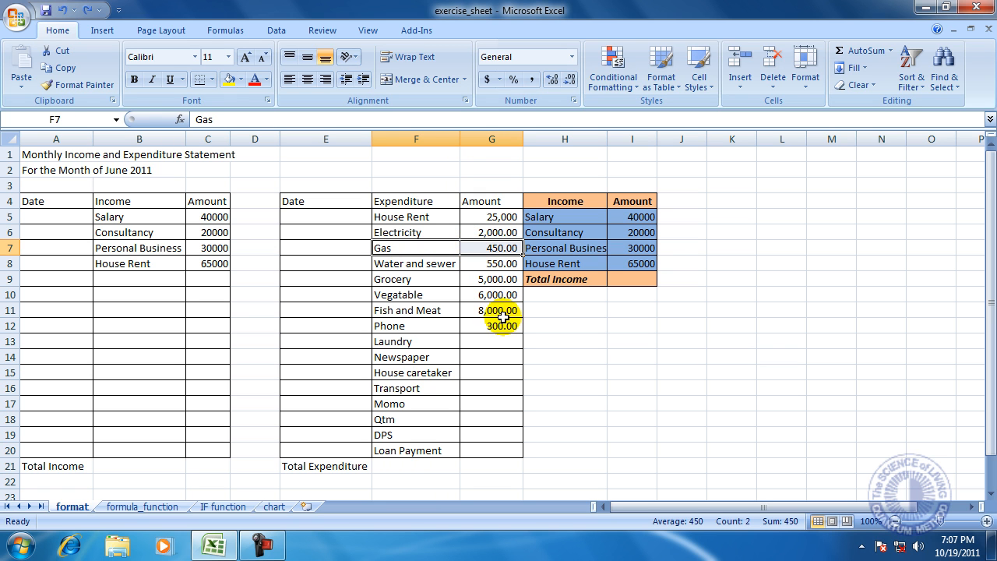
right_click(438, 249)
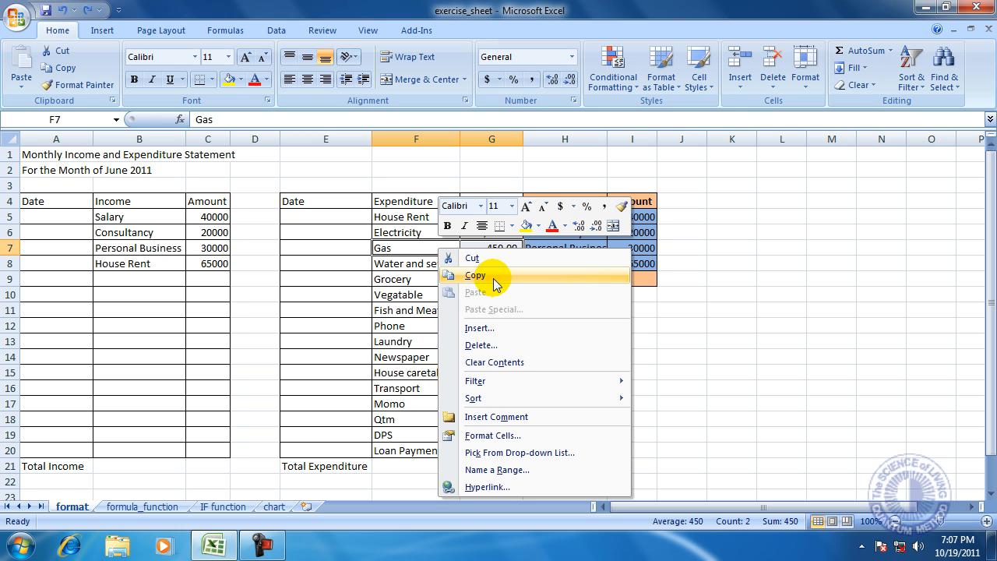
click(499, 349)
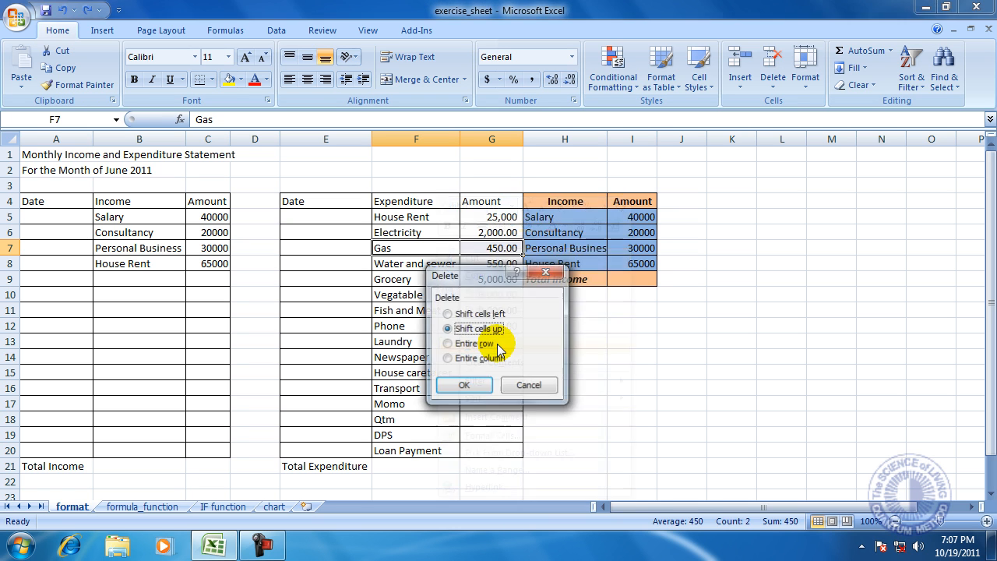
drag(488, 282, 618, 310)
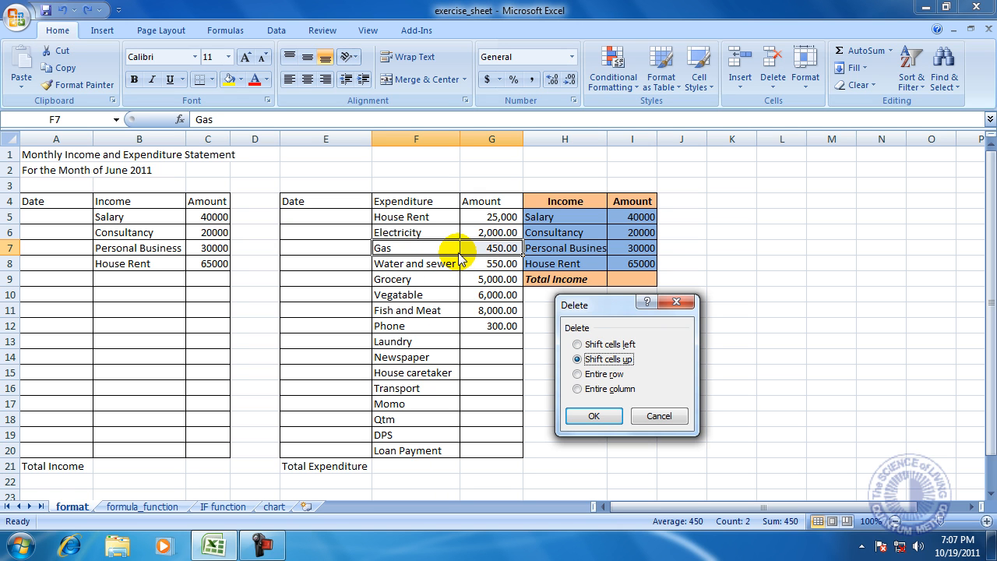
click(594, 417)
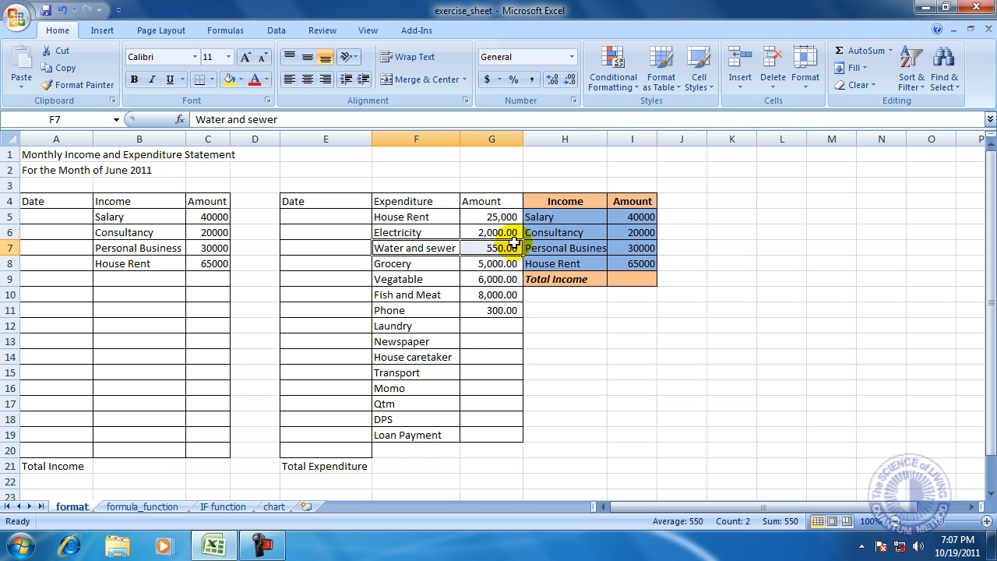
key(ctrl+z)
Delete the Gas item and its amount in F7:G7 with the Shift cells left option, and undo the deletion.
right_click(431, 250)
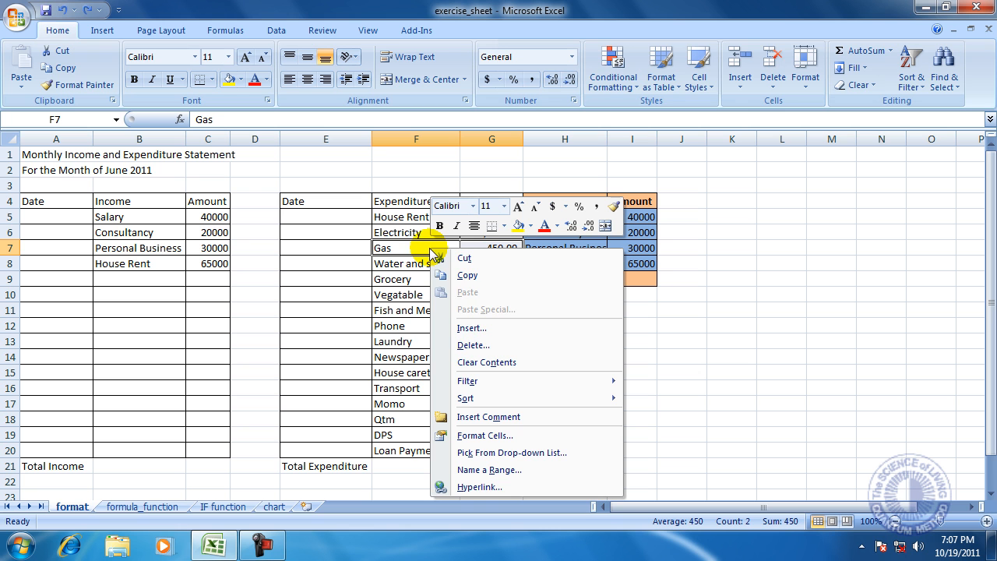
click(469, 349)
drag(452, 279, 698, 303)
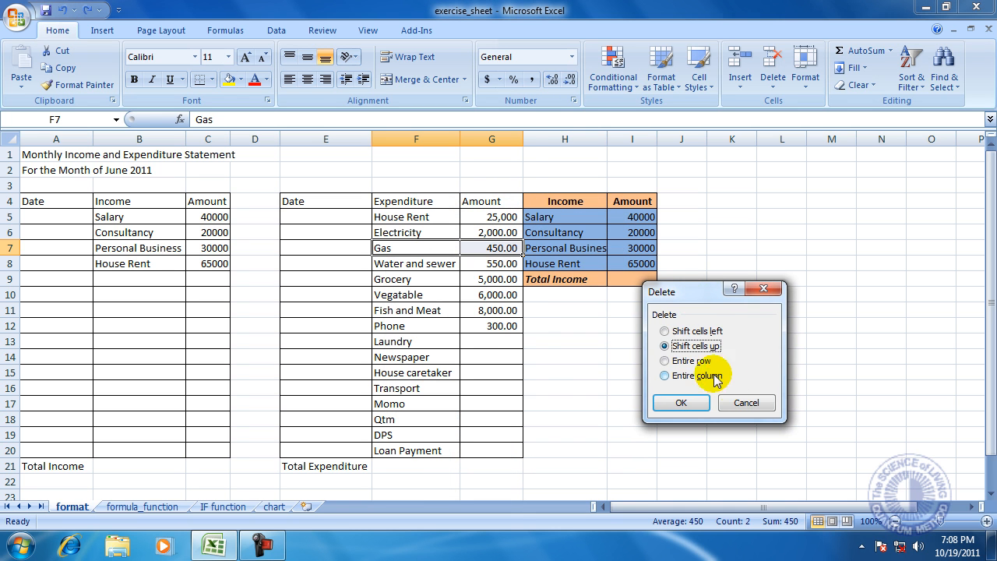
click(666, 331)
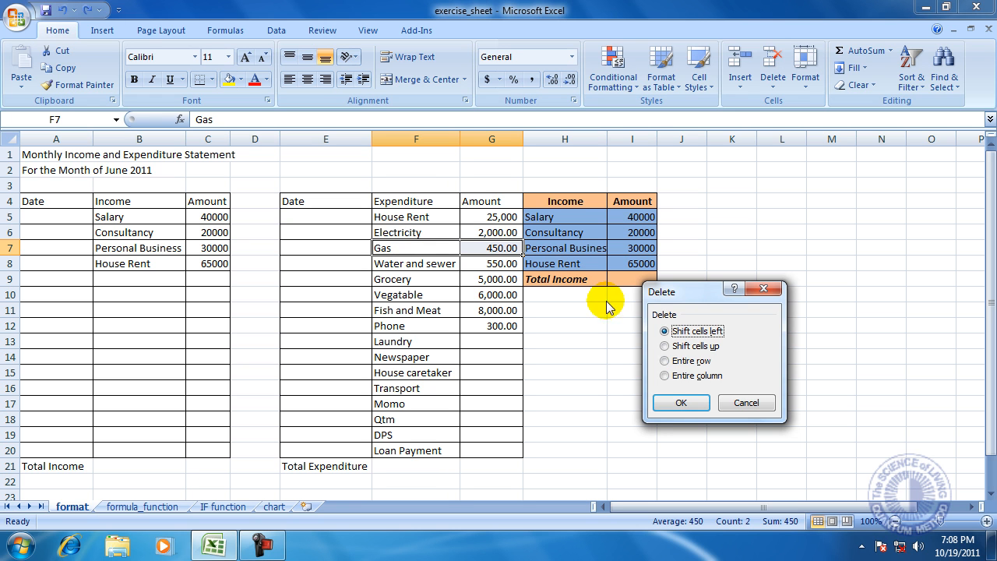
click(680, 403)
key(ctrl+z)
Delete the entire row containing the Gas item and its amount, and undo the deletion.
right_click(416, 251)
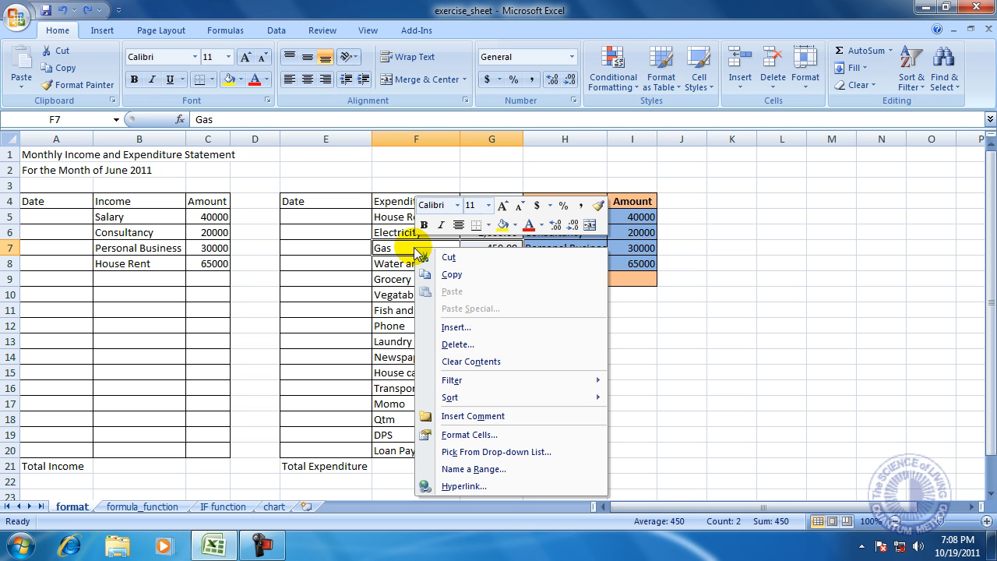
click(460, 345)
drag(445, 271, 645, 306)
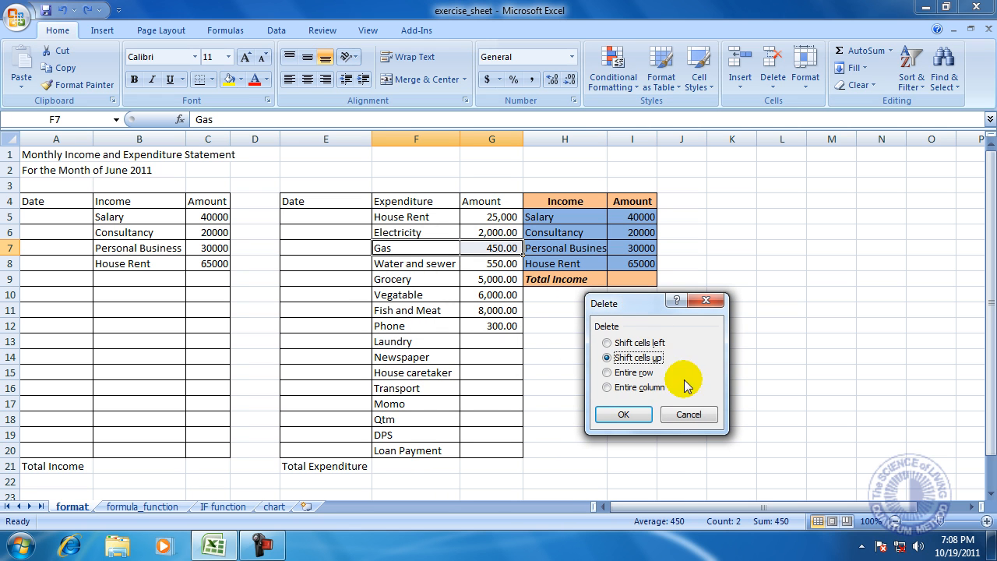
click(615, 374)
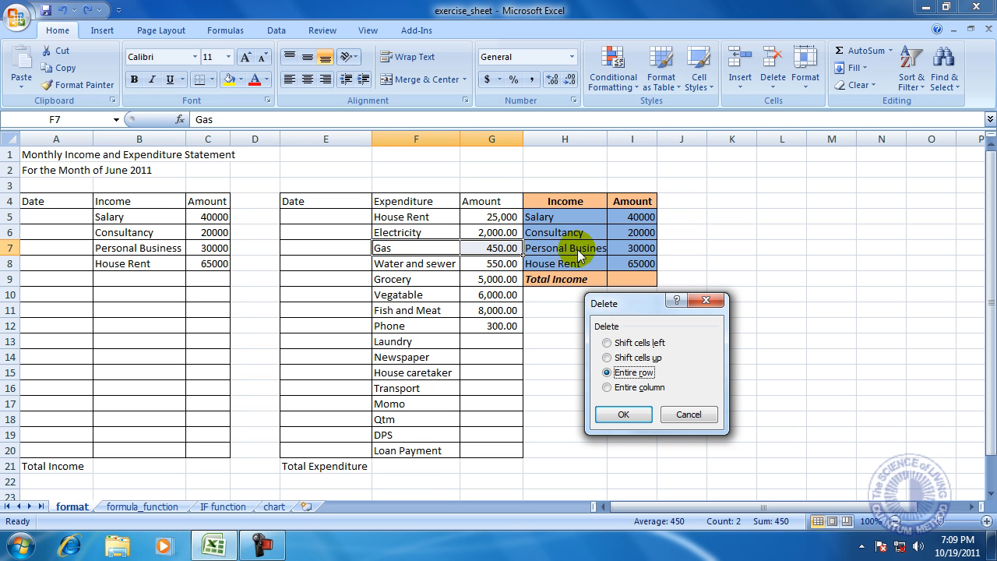
click(630, 414)
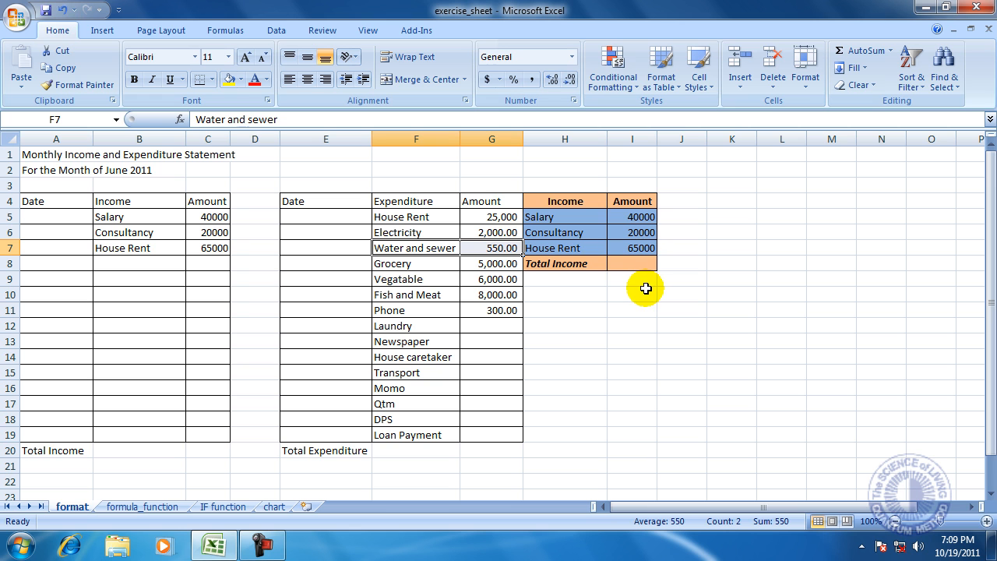
key(ctrl+z)
Delete the entire columns containing the Gas item and its amount, using the Entire column option.
right_click(498, 251)
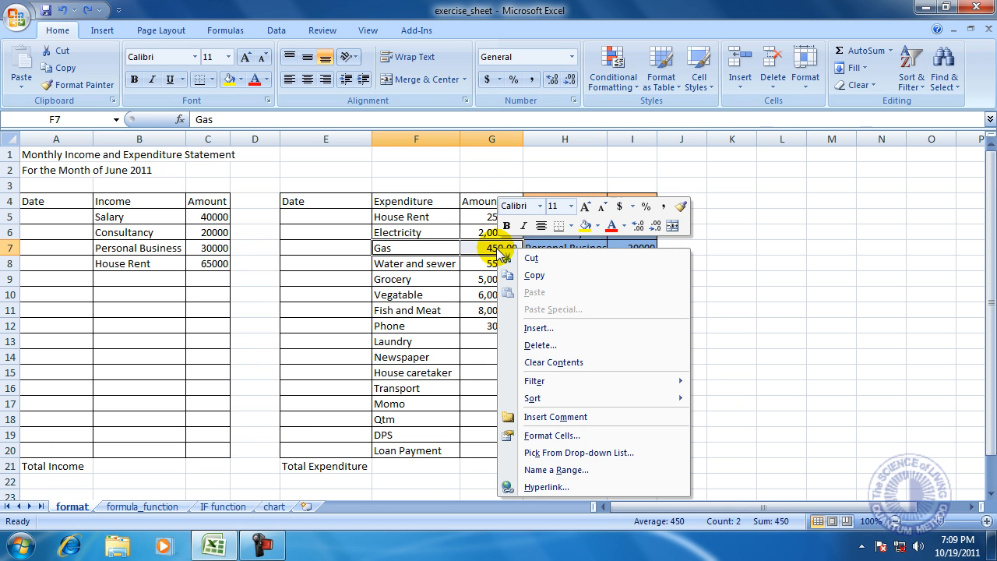
click(550, 346)
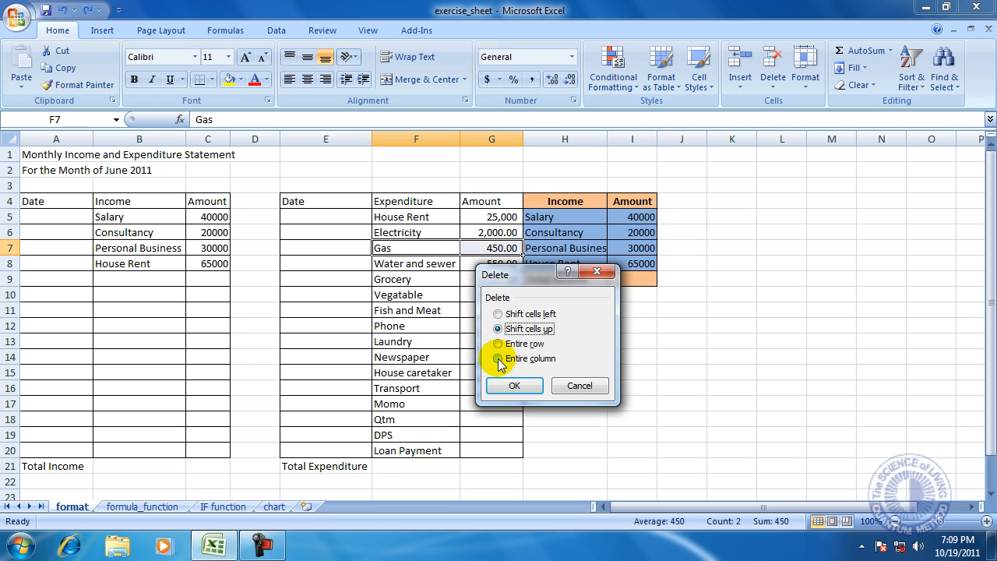
click(498, 358)
drag(532, 279, 638, 293)
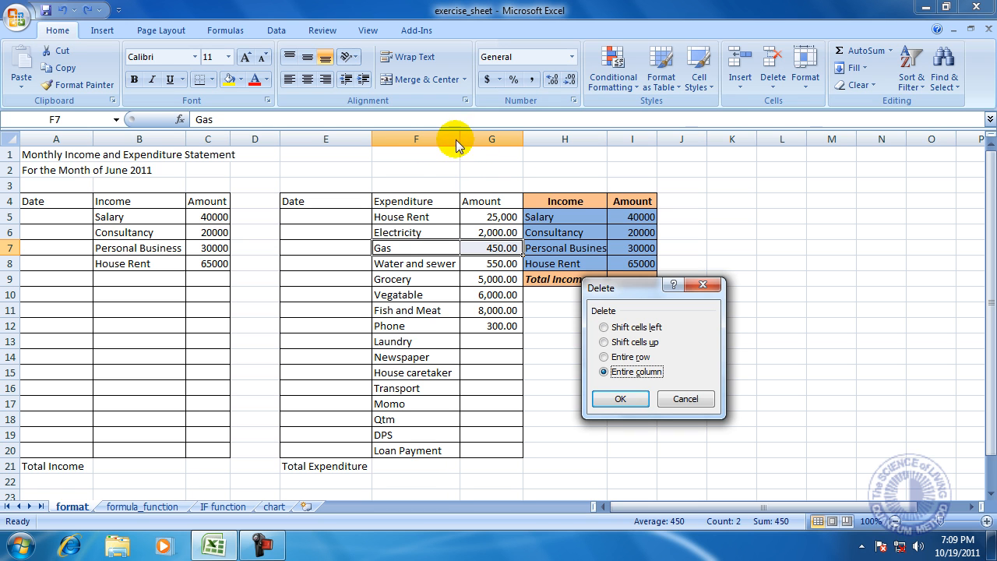
click(621, 398)
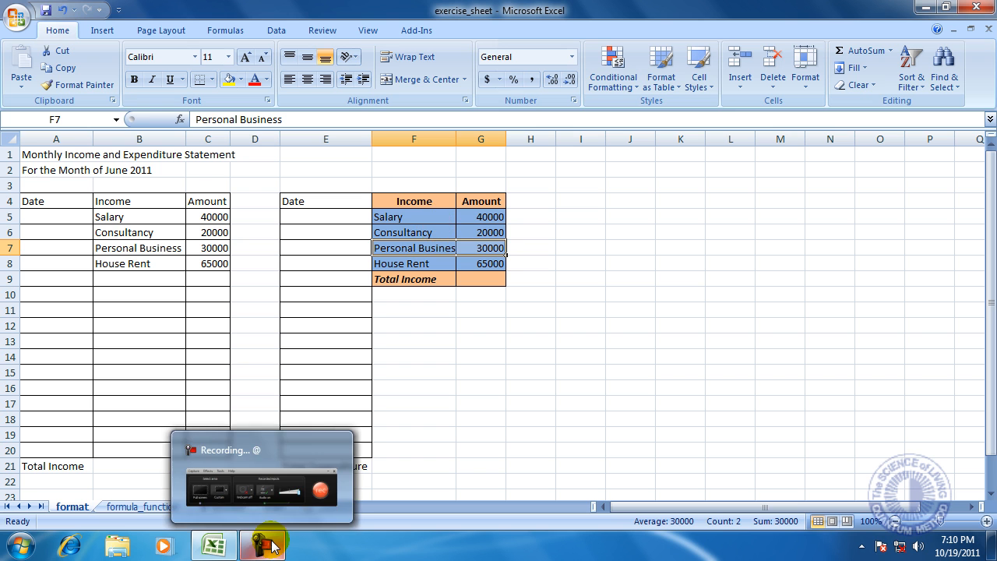
click(467, 452)
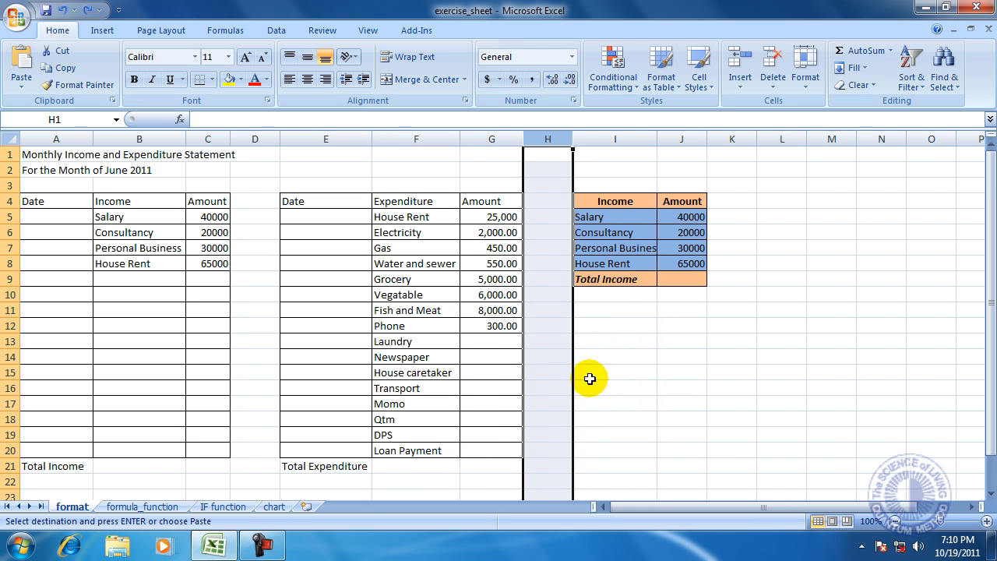
click(590, 379)
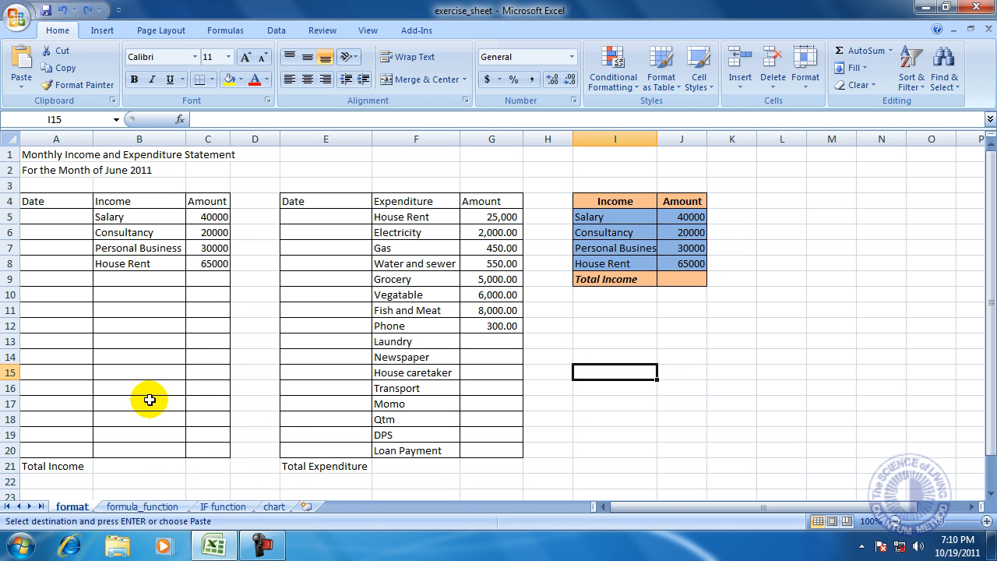
Delete the format worksheet and confirm the permanent deletion of its data.
right_click(71, 510)
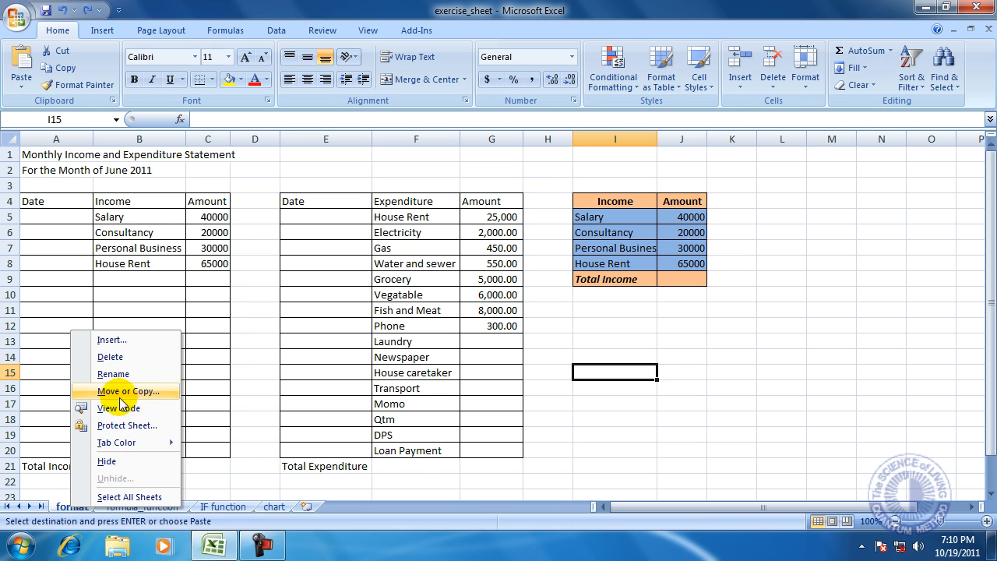
click(130, 359)
drag(437, 261, 376, 255)
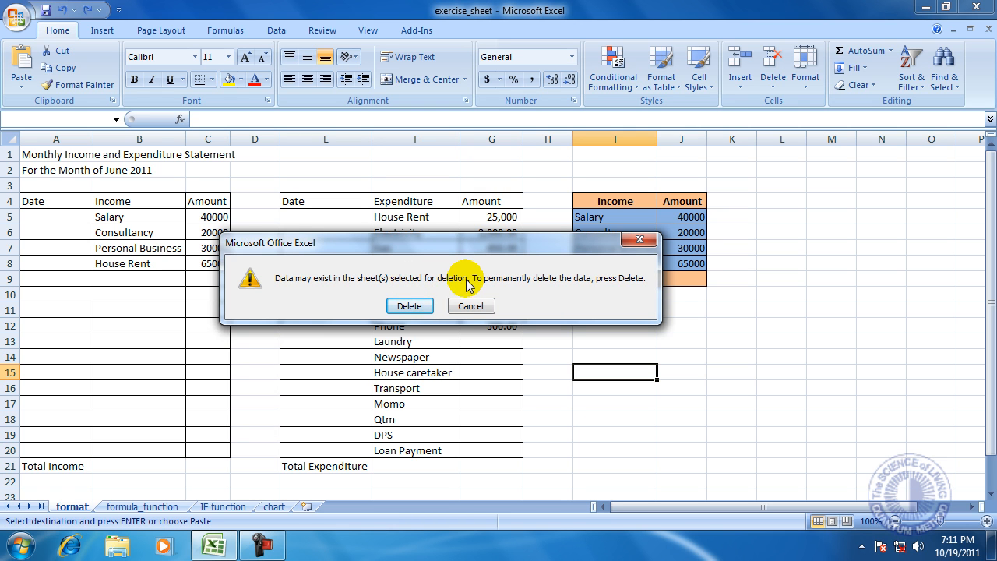
click(411, 307)
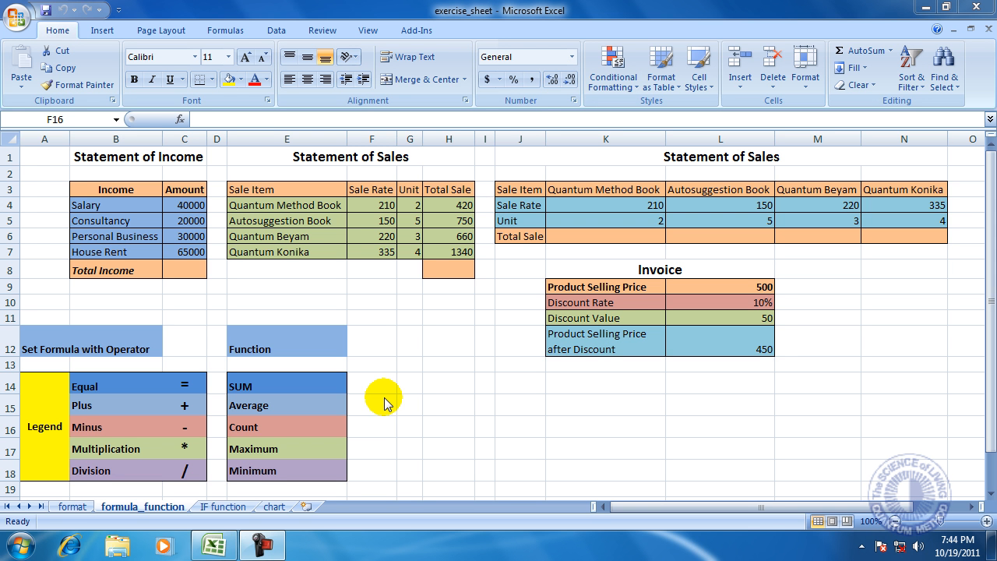
Copy the Statement of Income table with its title, B1:C8, from the formula_function sheet.
click(130, 511)
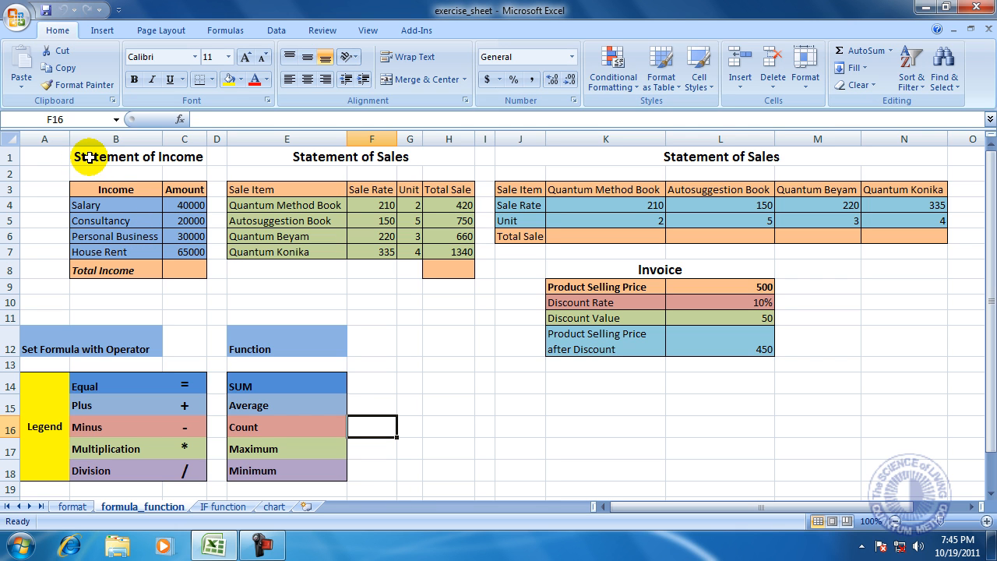
drag(89, 158, 103, 265)
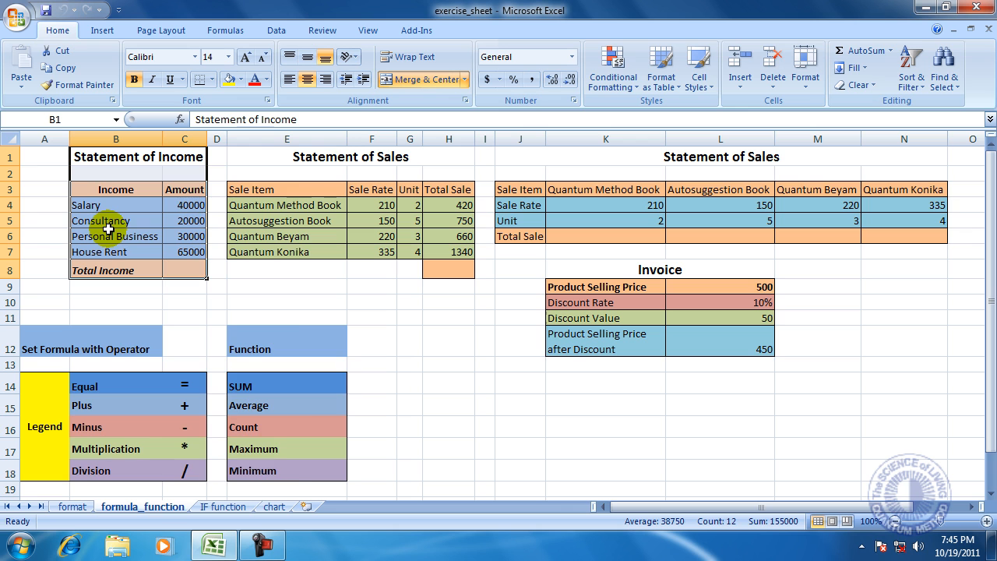
right_click(109, 230)
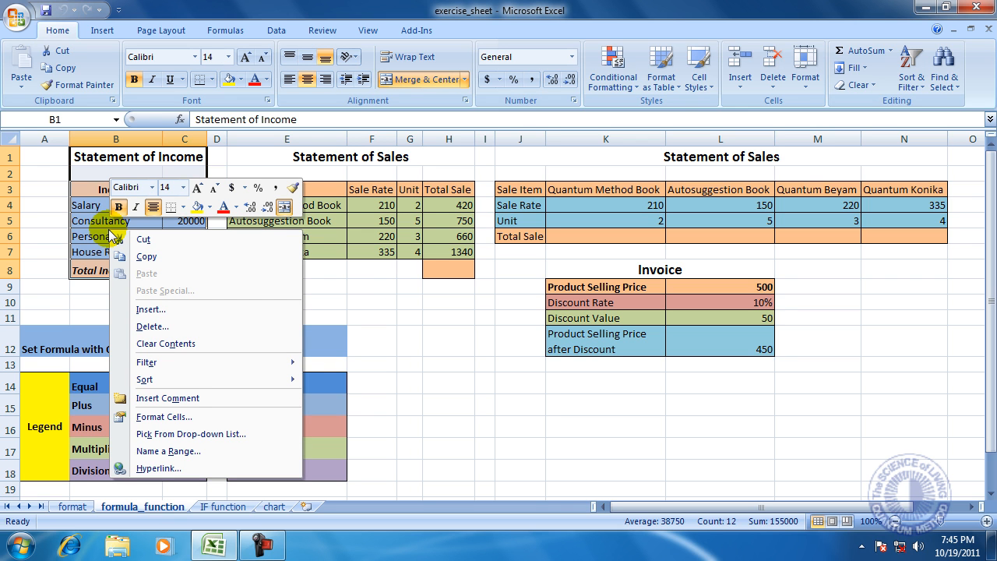
click(146, 257)
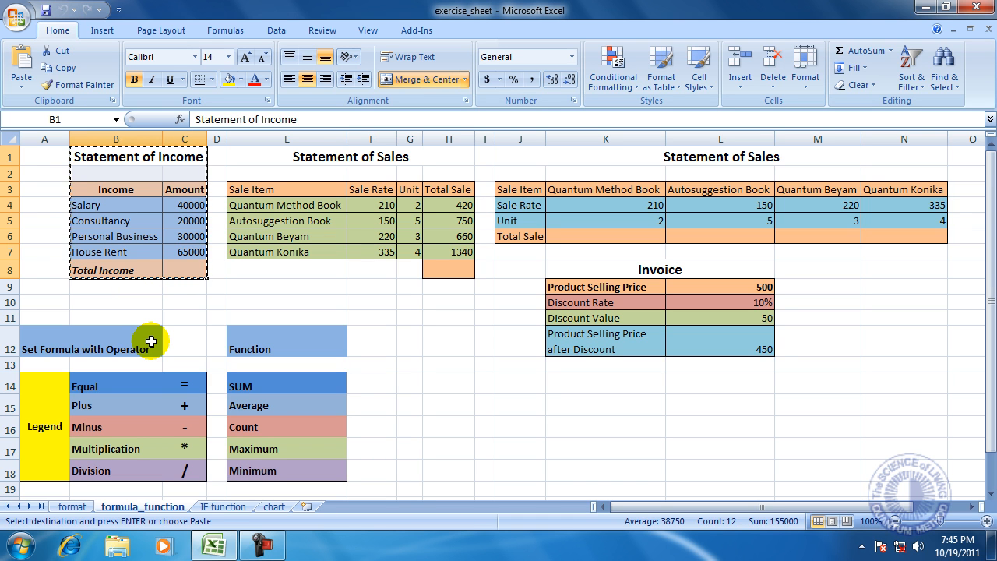
Paste the copied income table at J1 on the IF function sheet and fit columns J and K to their contents.
click(222, 507)
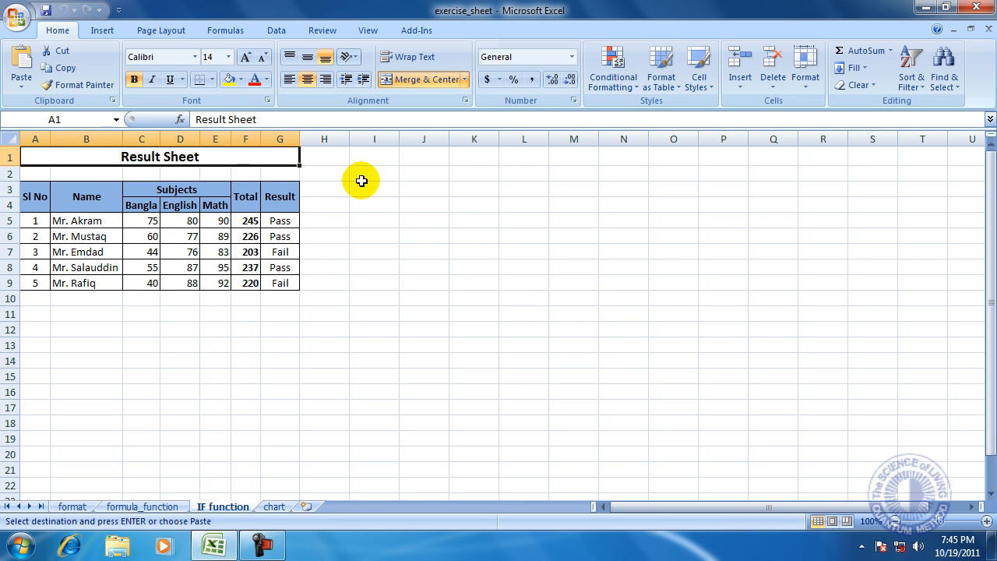
click(423, 155)
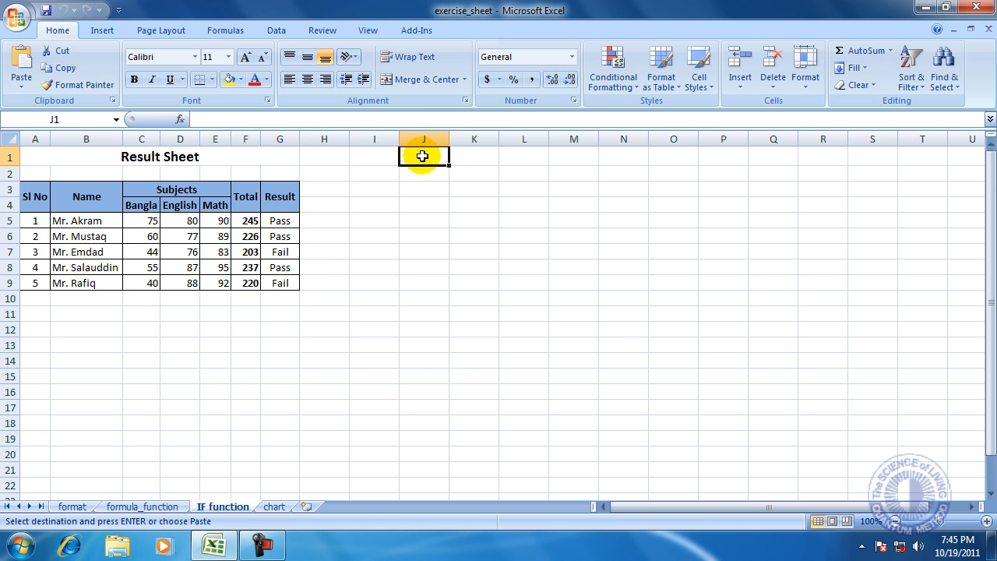
right_click(423, 156)
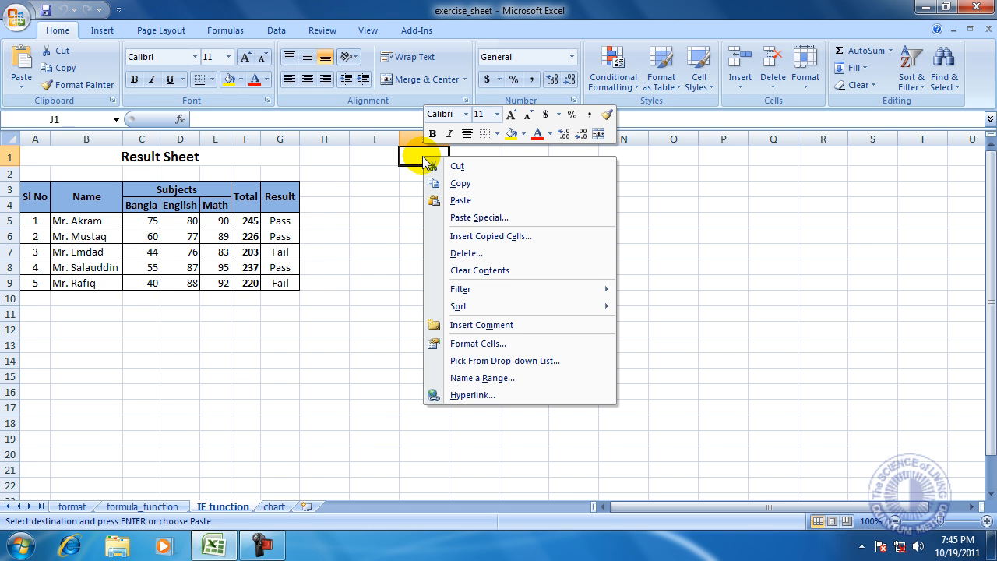
click(460, 200)
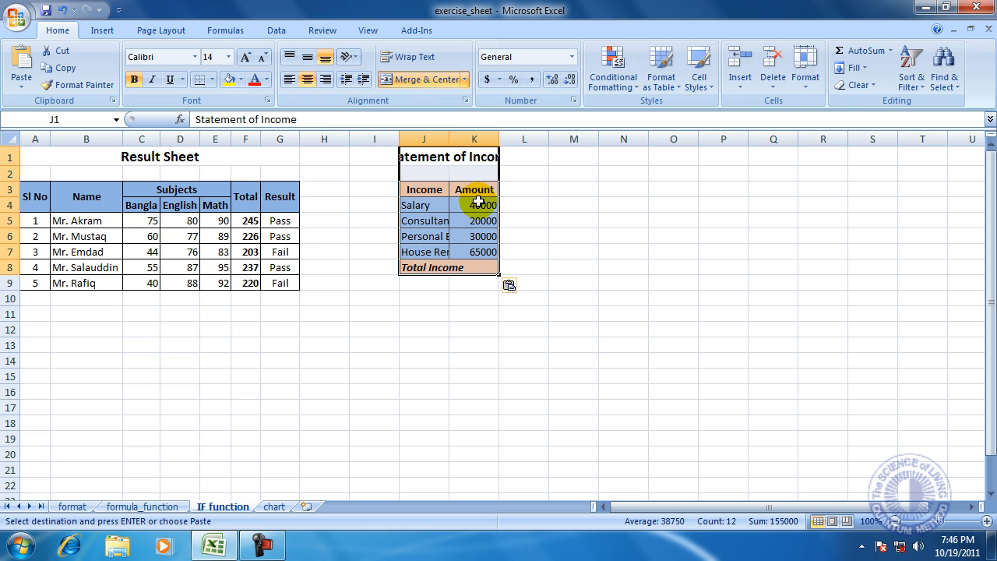
double_click(449, 138)
drag(543, 137, 543, 137)
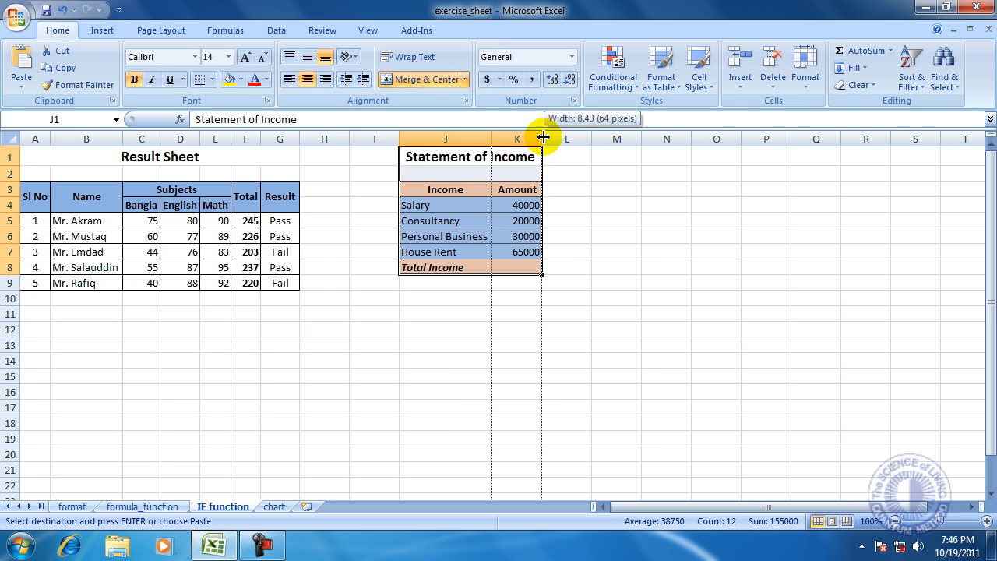
Return to the formula_function sheet and end copy mode, leaving an empty cell selected.
key(ctrl+Page_Up)
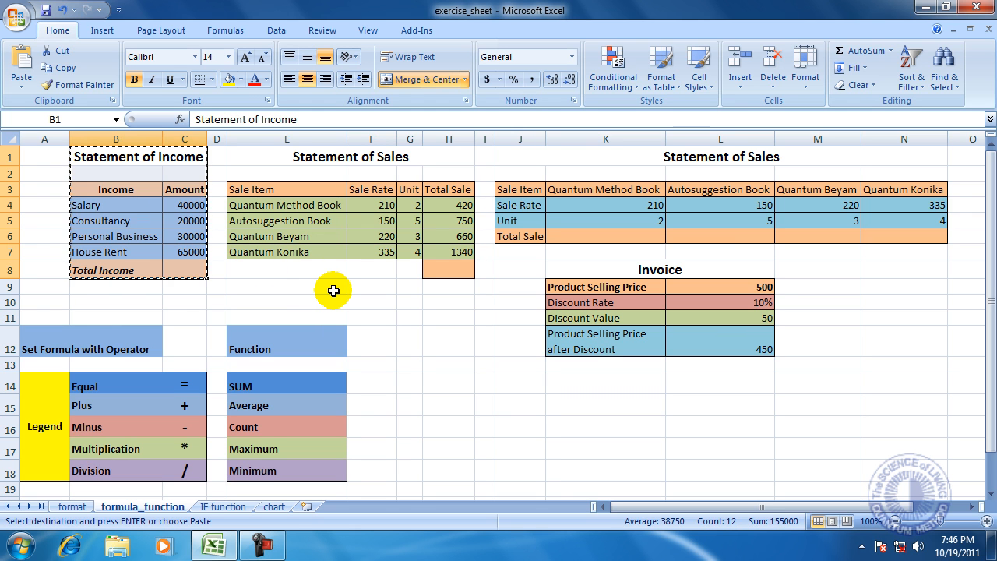
key(Escape)
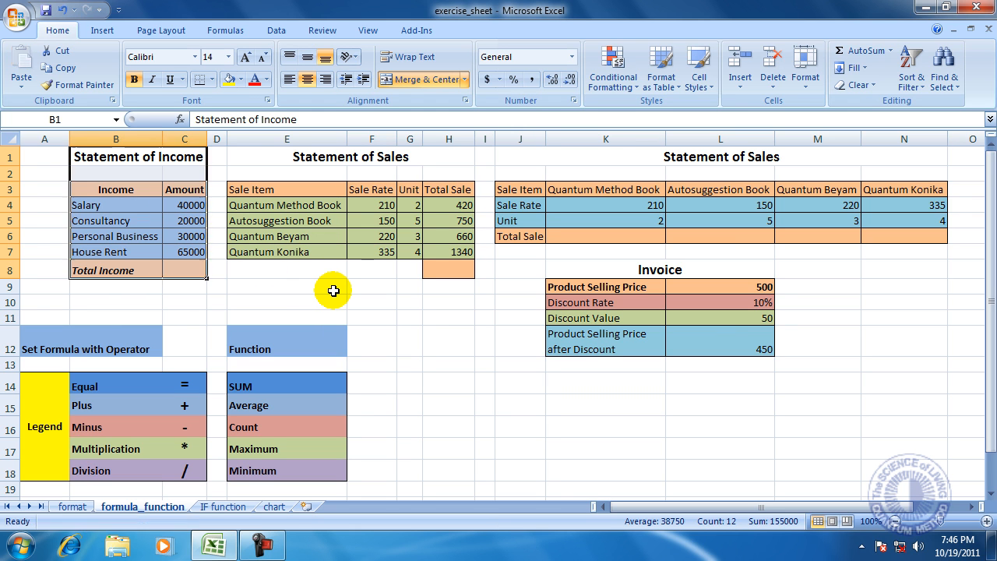
click(395, 343)
click(465, 361)
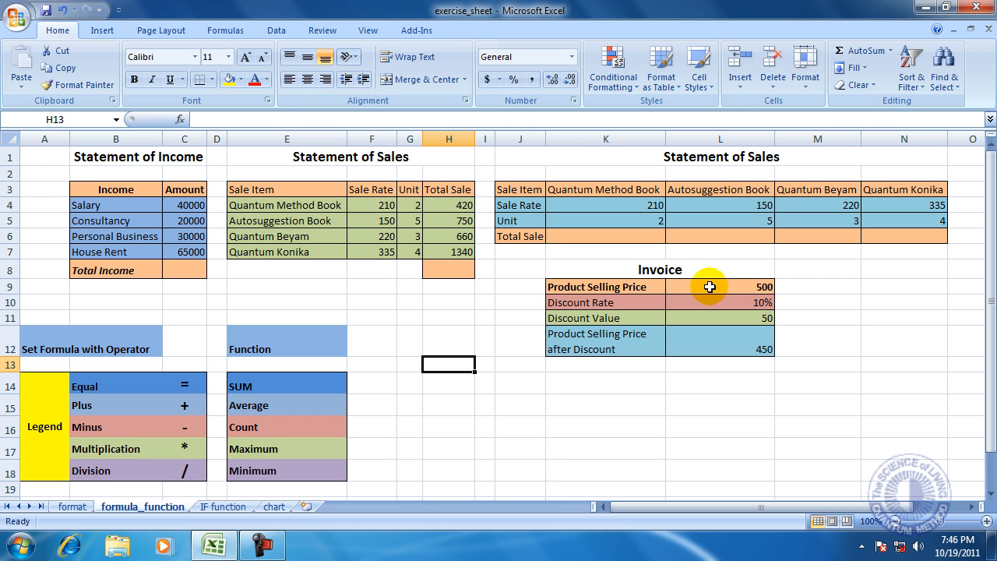
Cut the Invoice table with its title, K8:L12, from the formula_function sheet.
click(579, 270)
drag(659, 274, 663, 336)
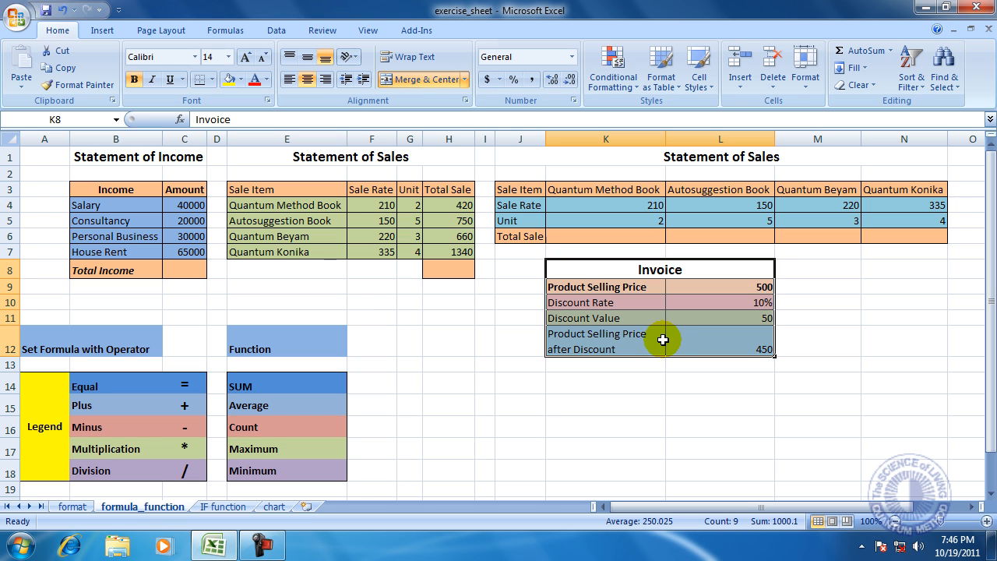
right_click(634, 313)
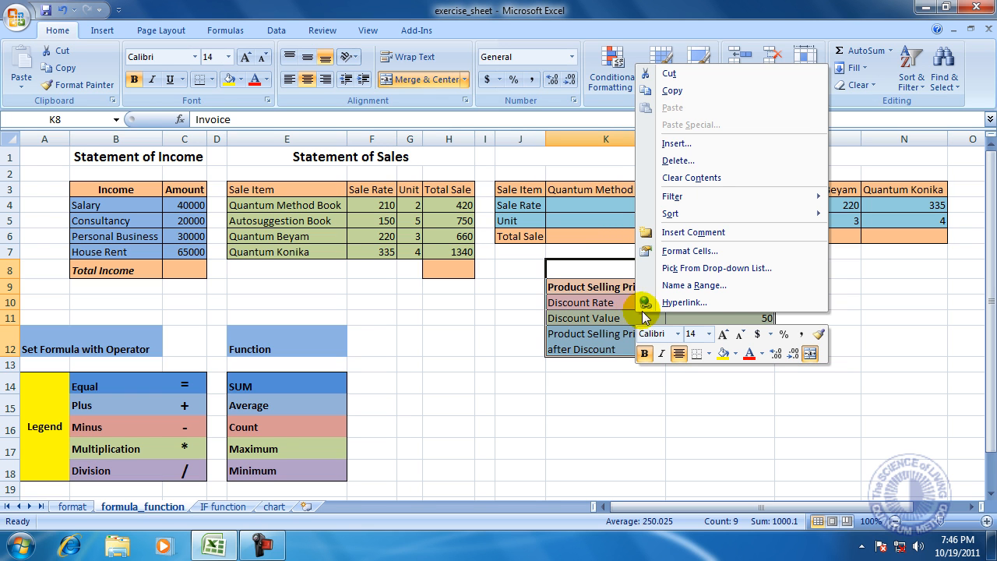
click(688, 74)
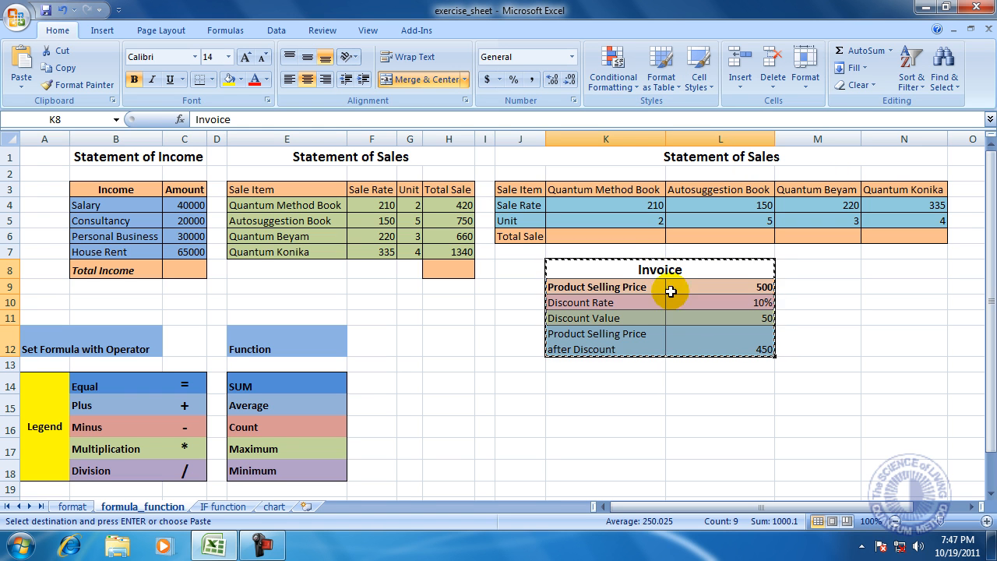
Paste the cut Invoice table at M1 on the IF function sheet and fit columns M and N to their contents.
click(226, 507)
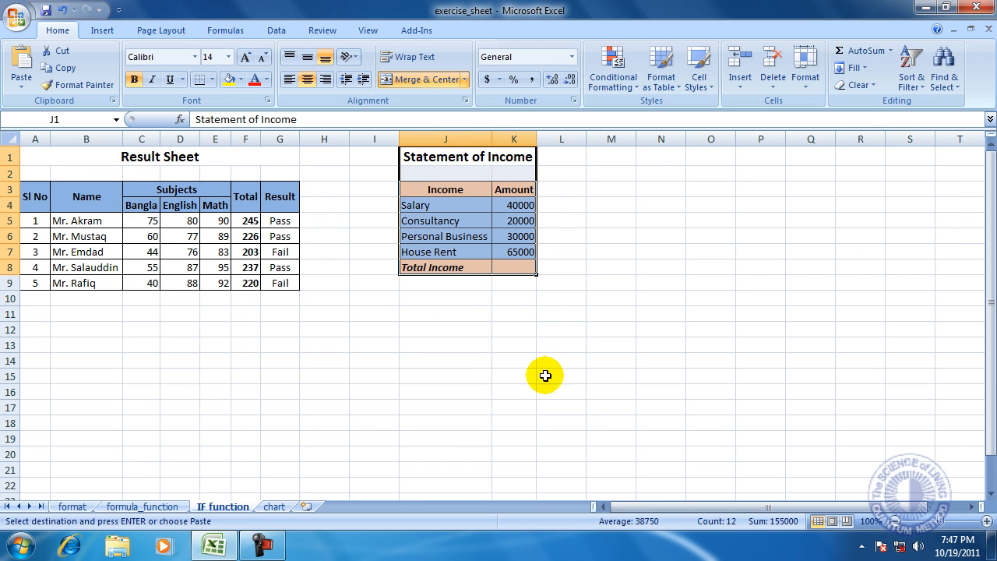
click(606, 157)
right_click(606, 159)
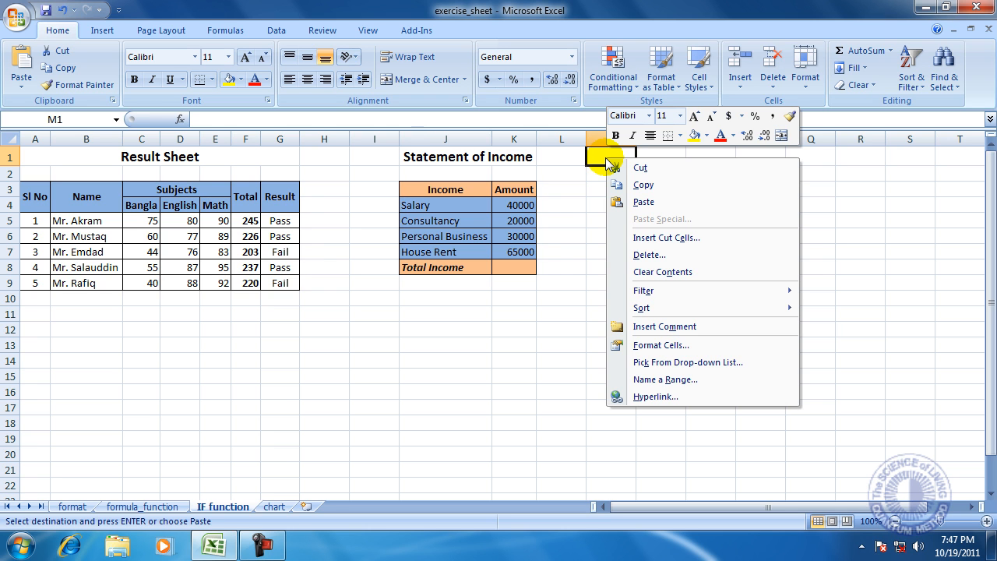
click(665, 202)
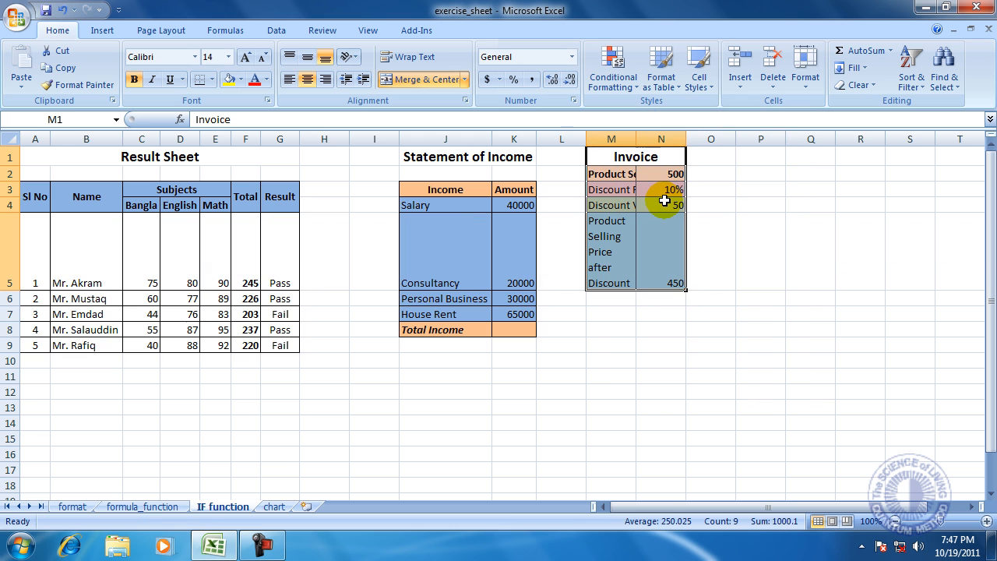
double_click(637, 138)
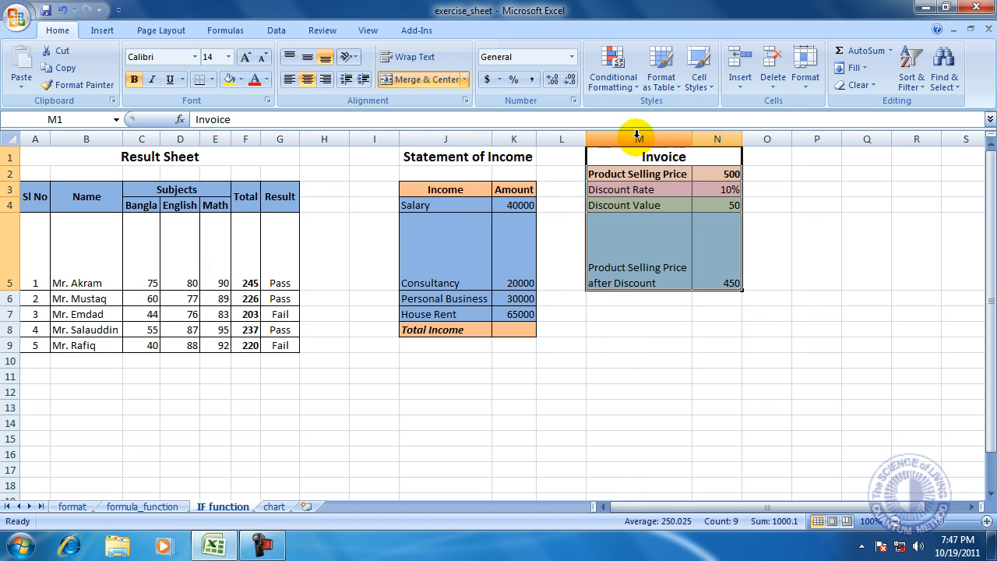
double_click(741, 139)
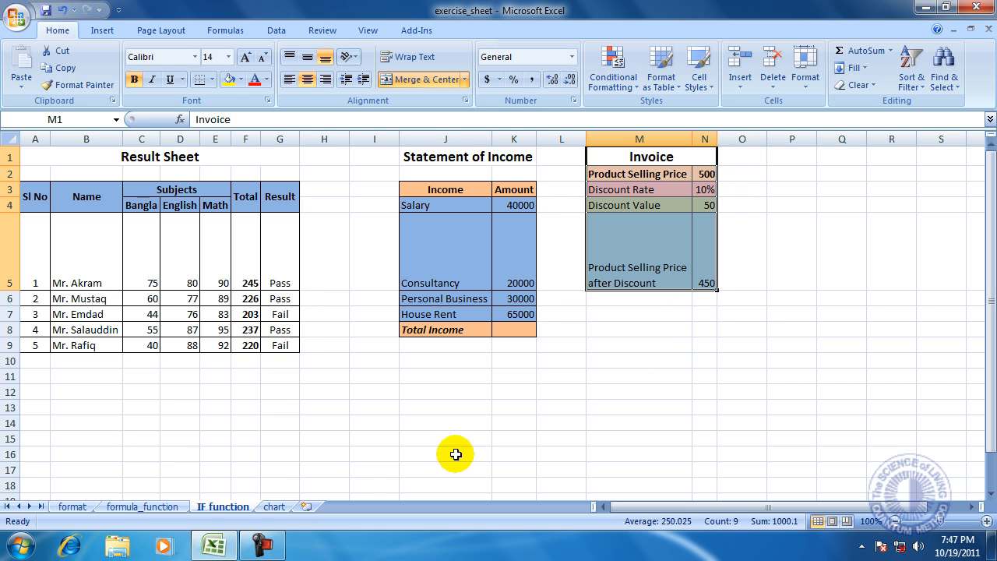
click(159, 508)
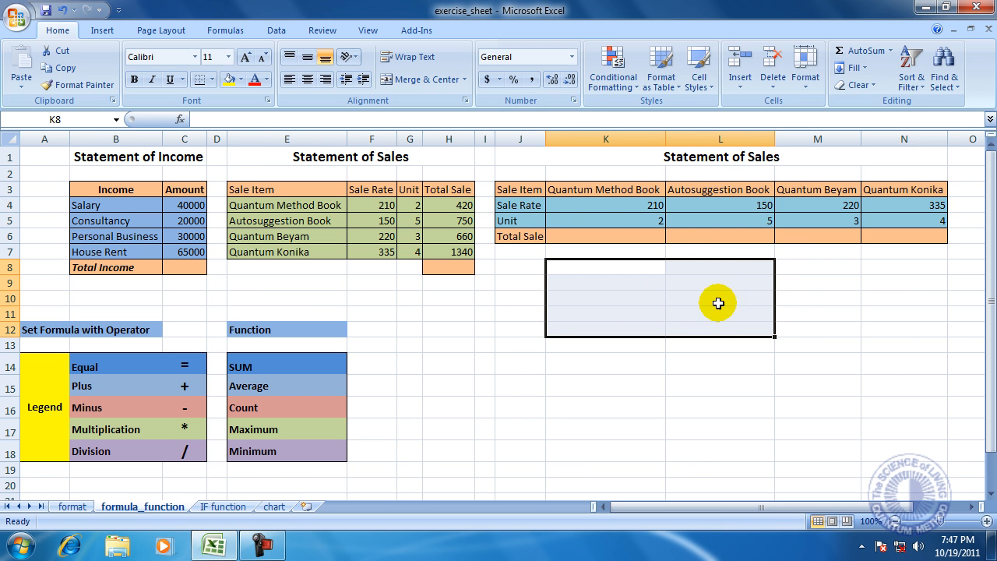
click(211, 508)
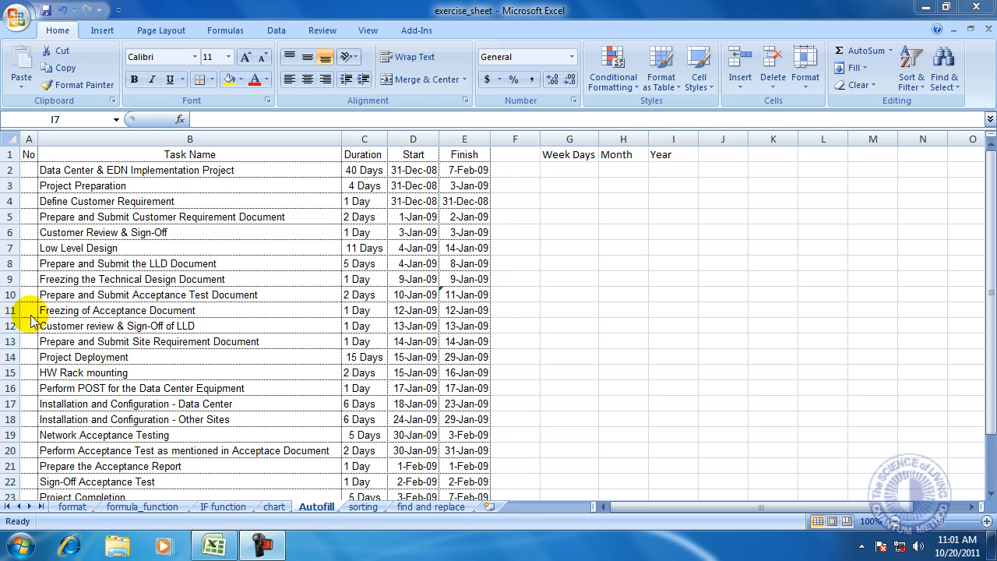
Number the first tasks manually in the Autofill sheet's No column, entering 1 to 4 in A2:A5 and starting 5 in A6.
click(28, 172)
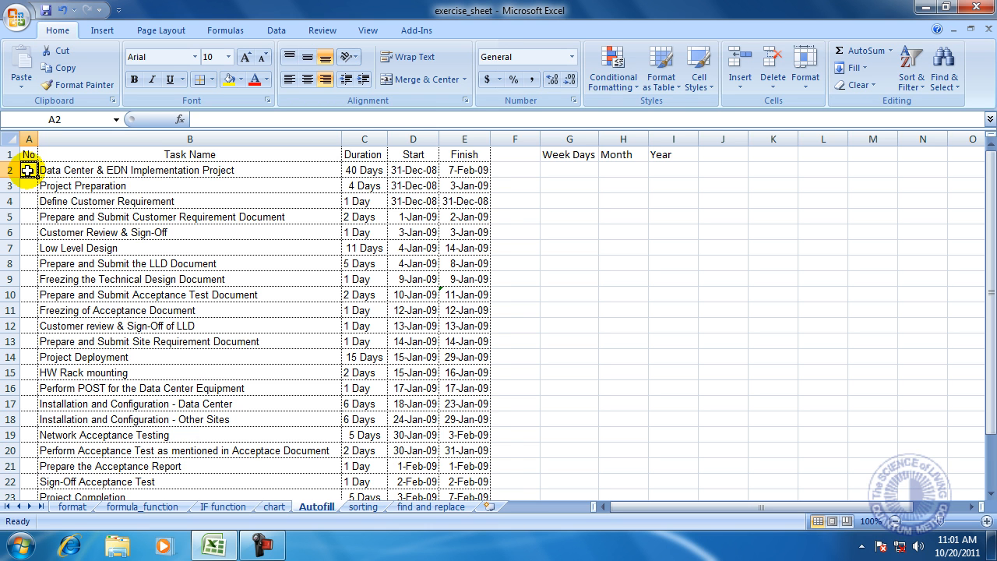
key(Down)
text(2)
key(Return)
text(3)
key(Return)
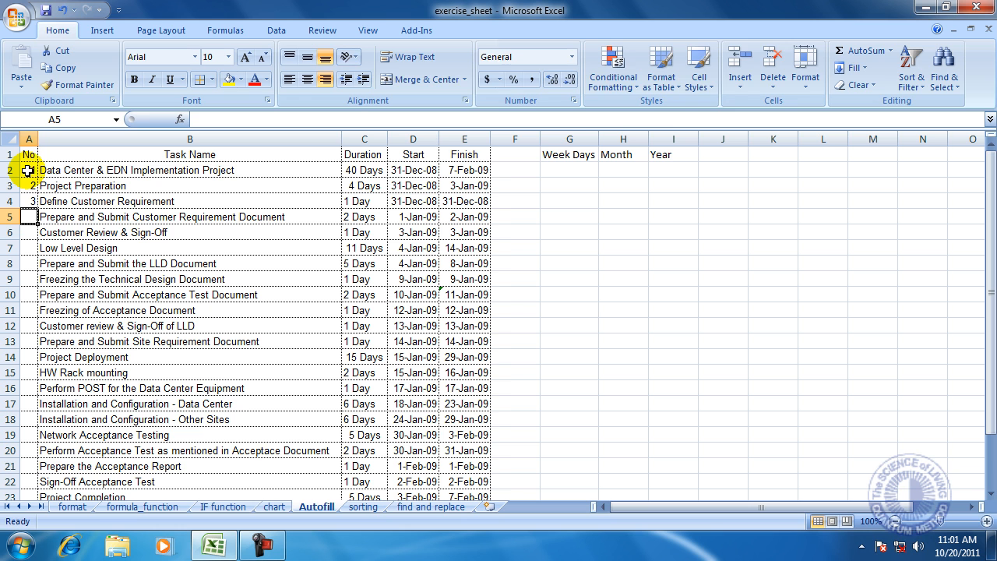
text(4)
key(Return)
text(5)
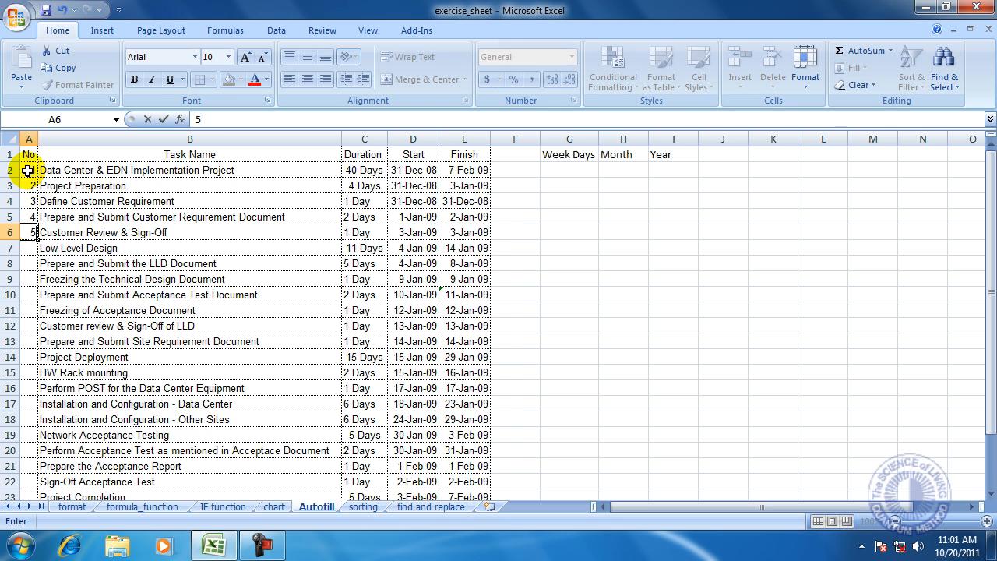
Discard the uncommitted number in A6, clear the manual numbers from A2:A5, and select A2.
key(Escape)
drag(27, 169, 27, 212)
key(Delete)
click(148, 241)
click(31, 168)
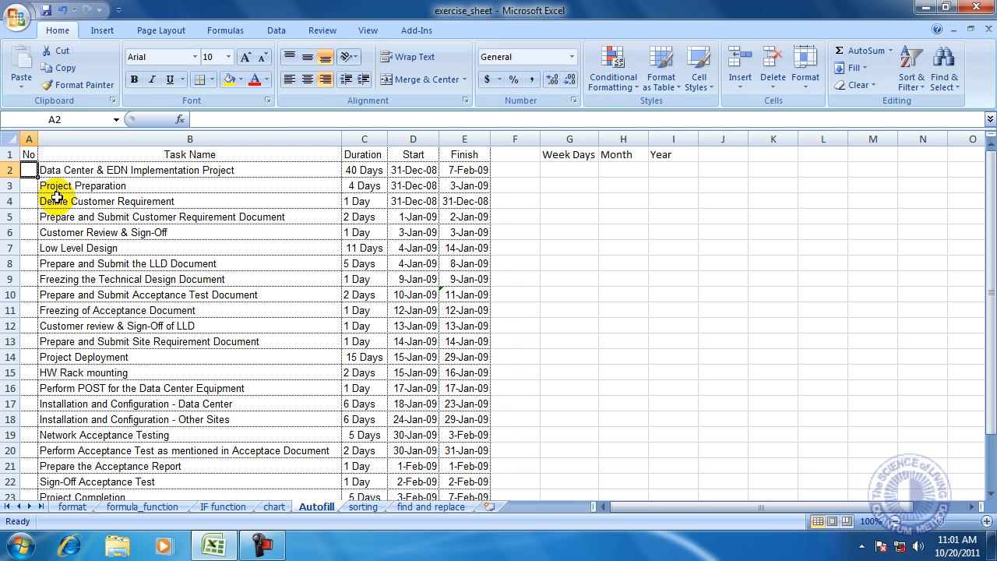
Enter 1 and 2 in A2:A3 of the No column and autofill the number series down to A22.
text(1)
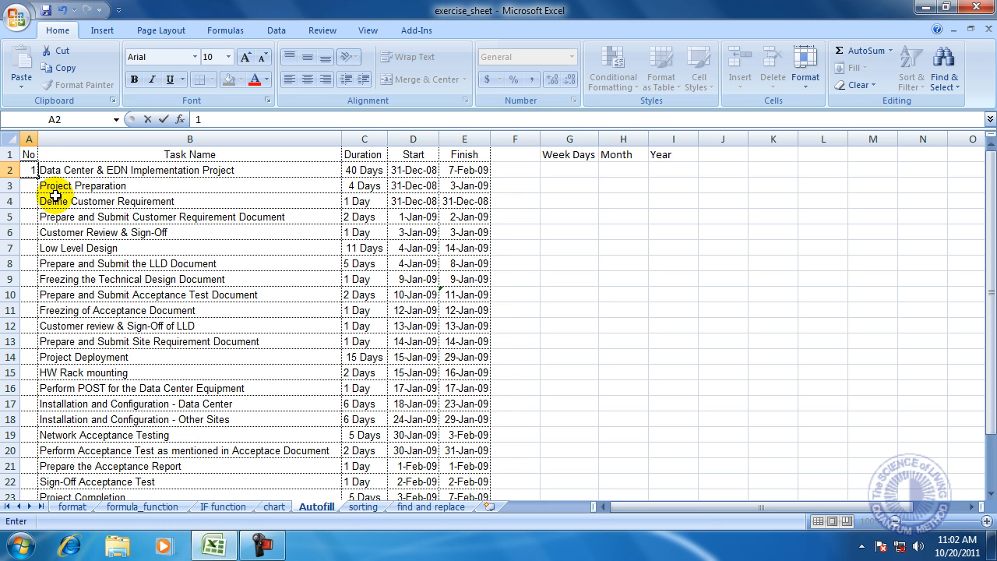
click(28, 184)
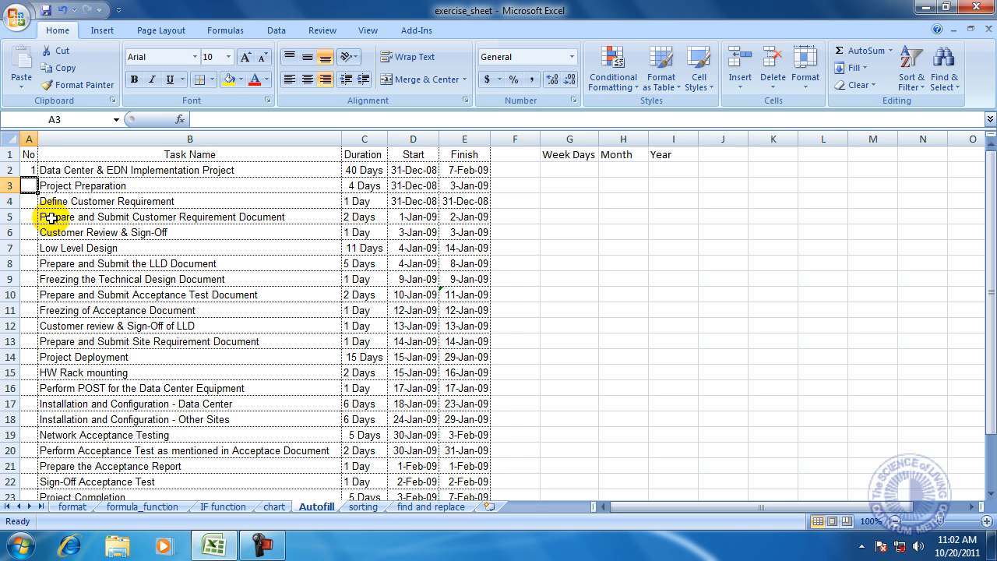
text(2)
key(Return)
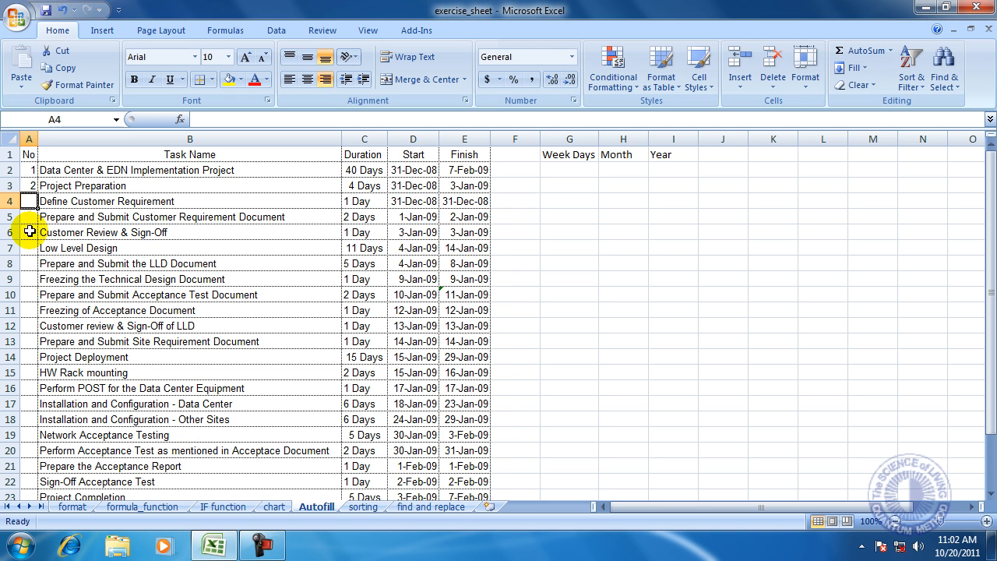
click(29, 169)
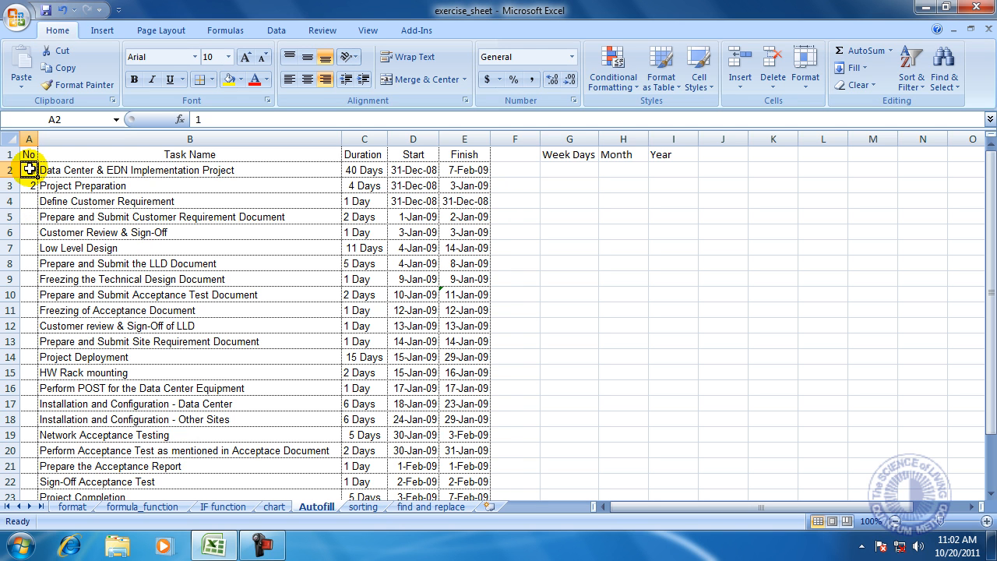
drag(26, 166, 26, 184)
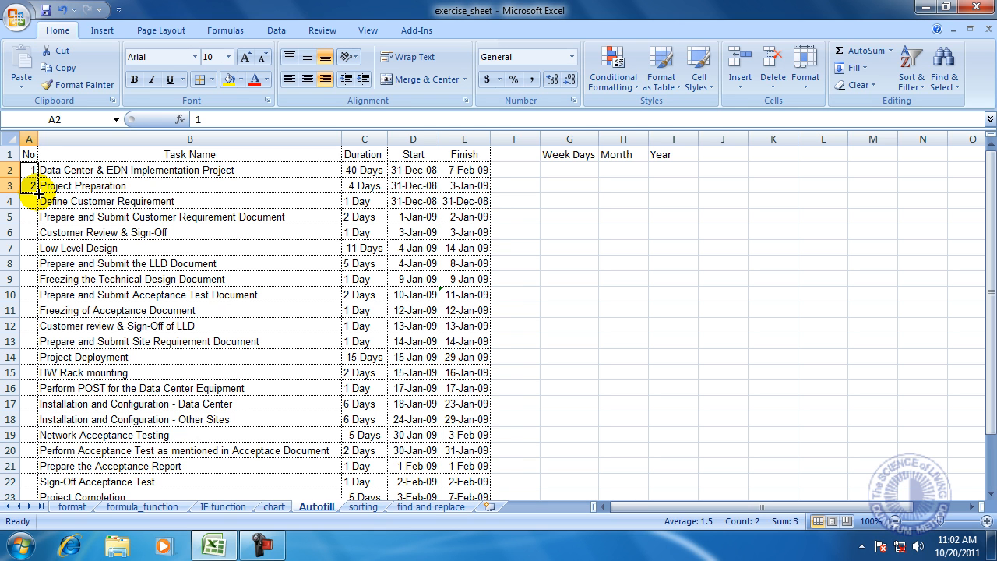
drag(37, 192, 23, 483)
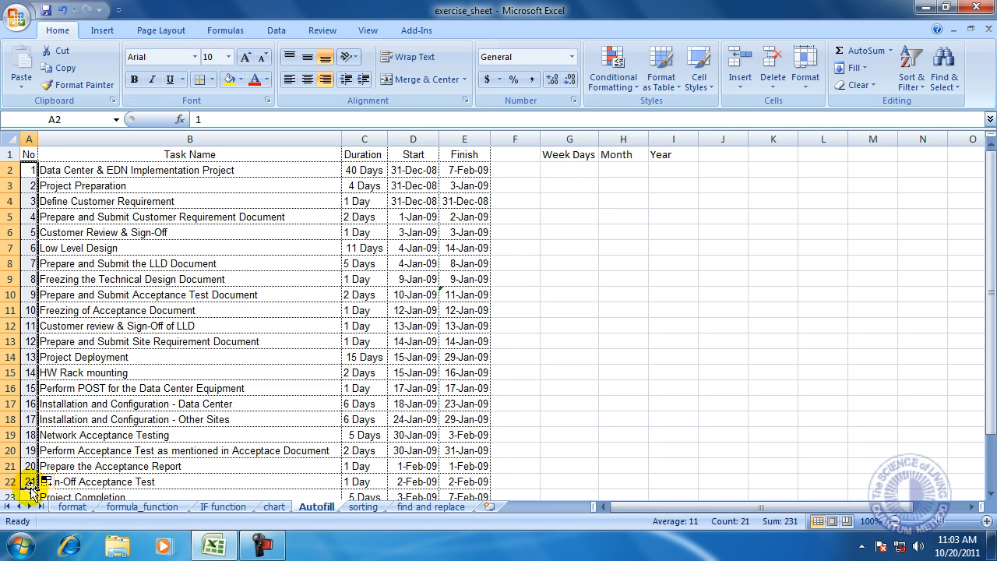
Enter Sunday in G2 under Week Days and autofill the weekday series down to G9.
click(577, 173)
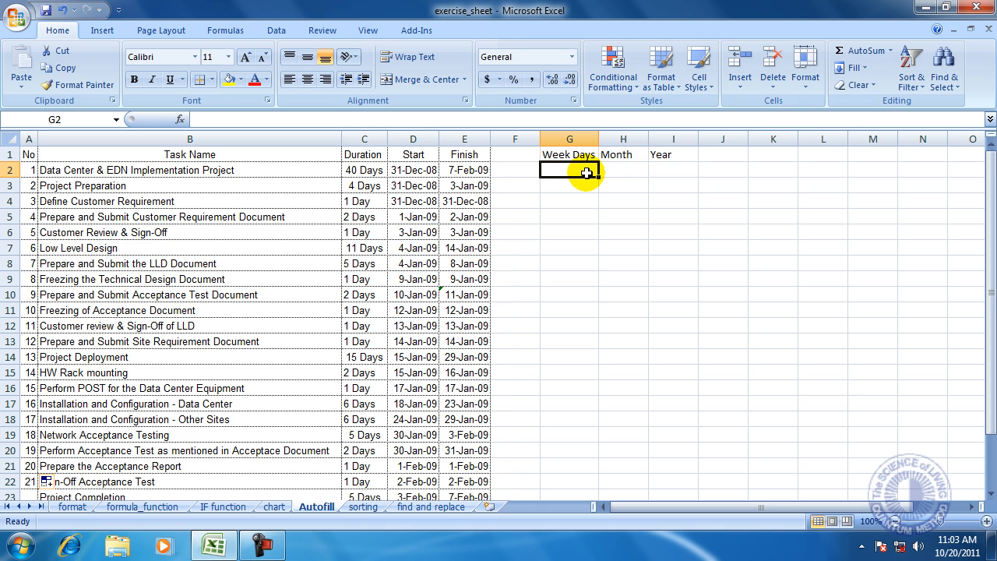
text(Sunday)
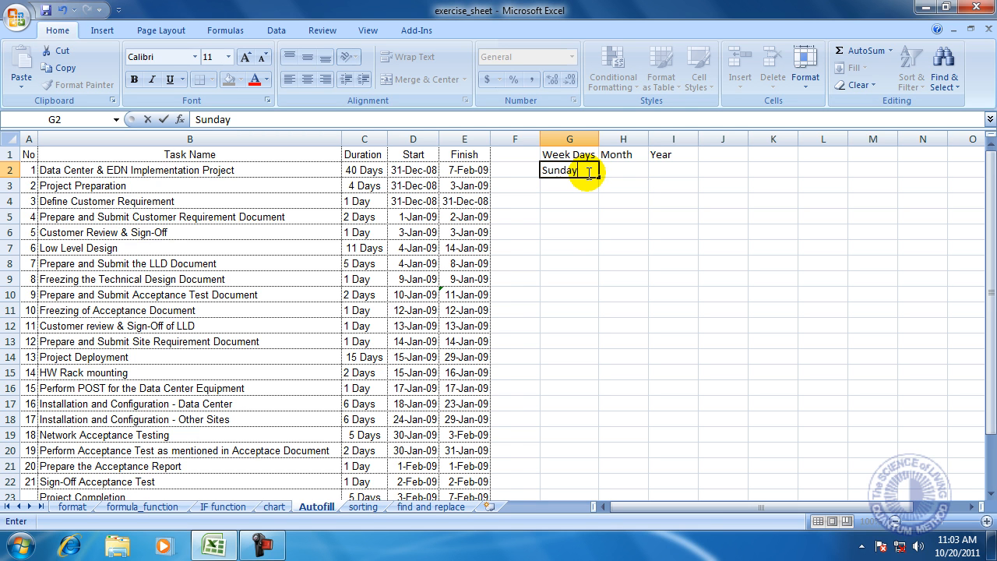
click(574, 214)
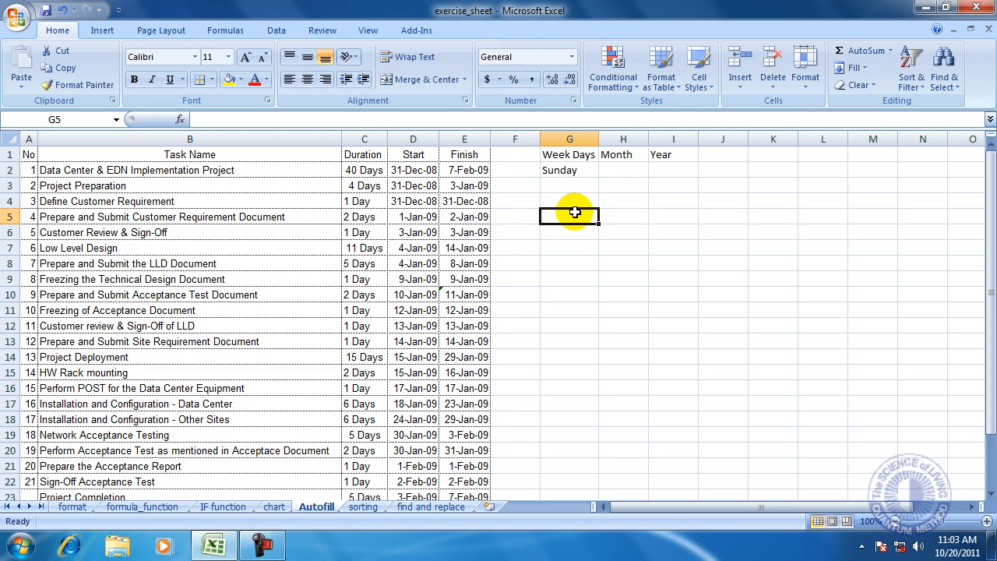
click(571, 170)
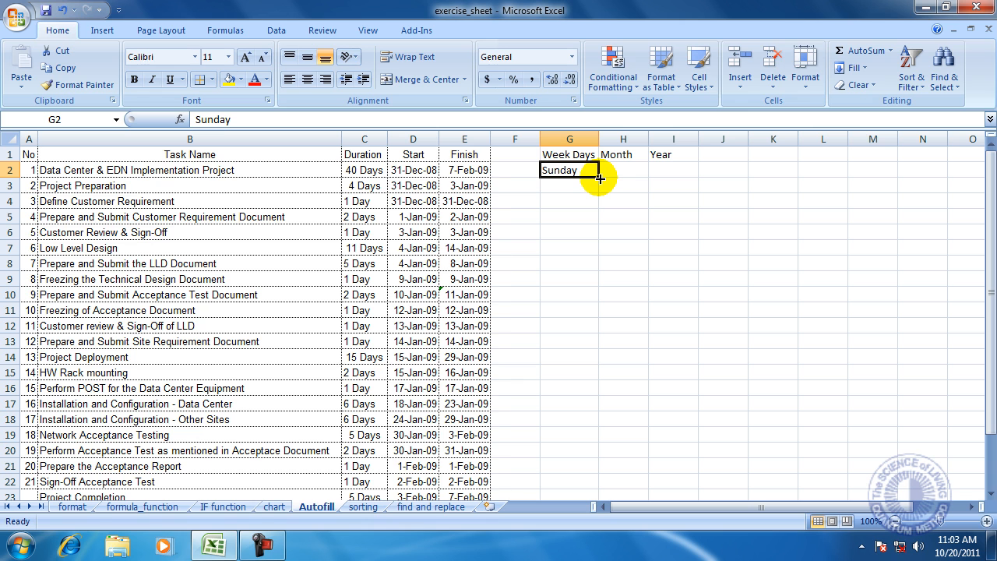
drag(599, 178, 598, 282)
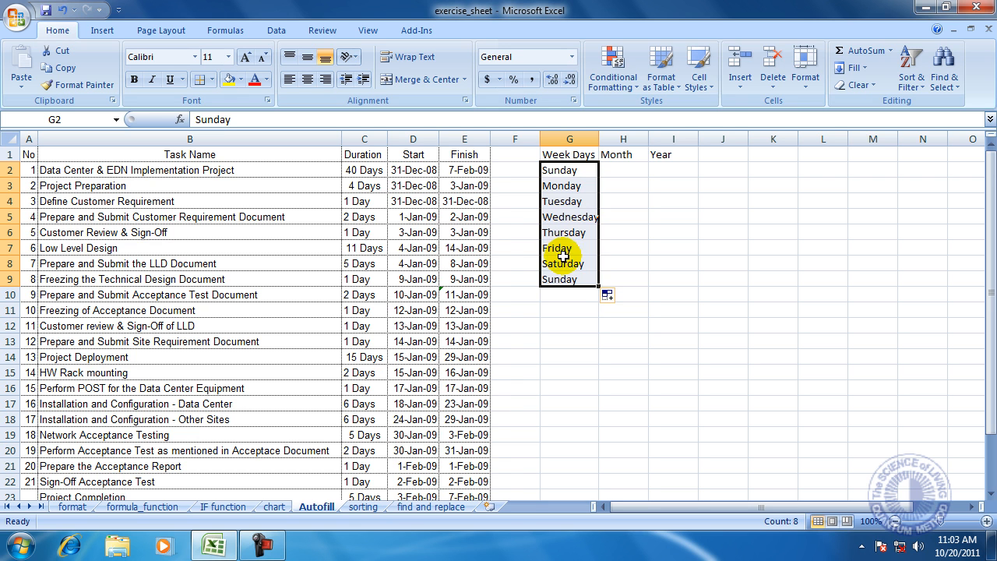
Enter January in H2 under Month and autofill the month series down to H9.
click(621, 265)
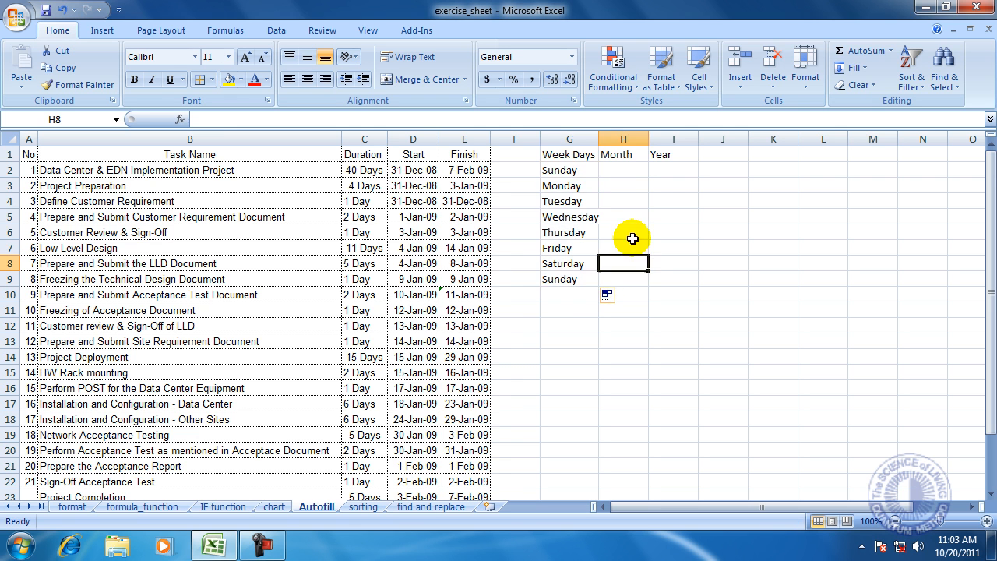
click(635, 173)
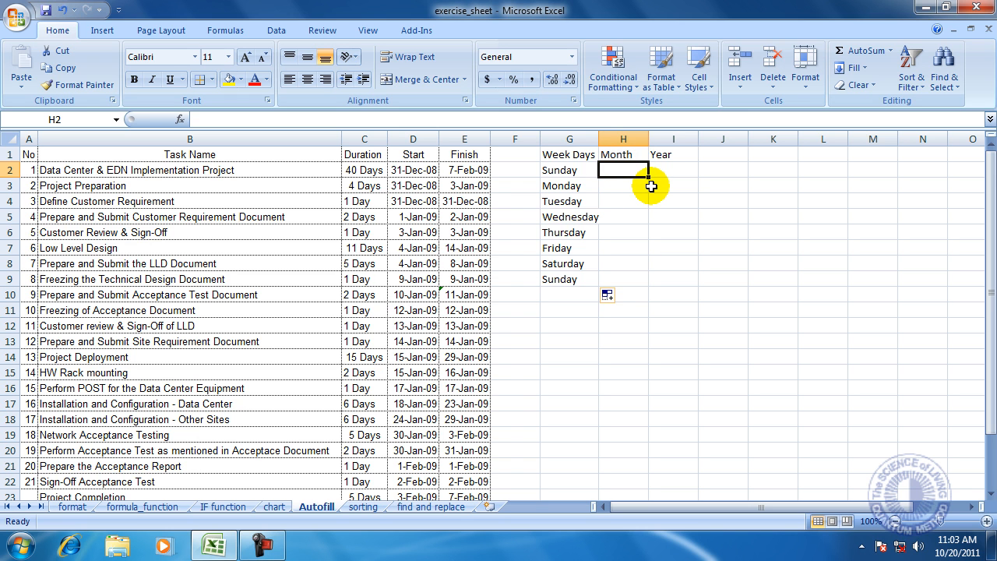
text(Ja)
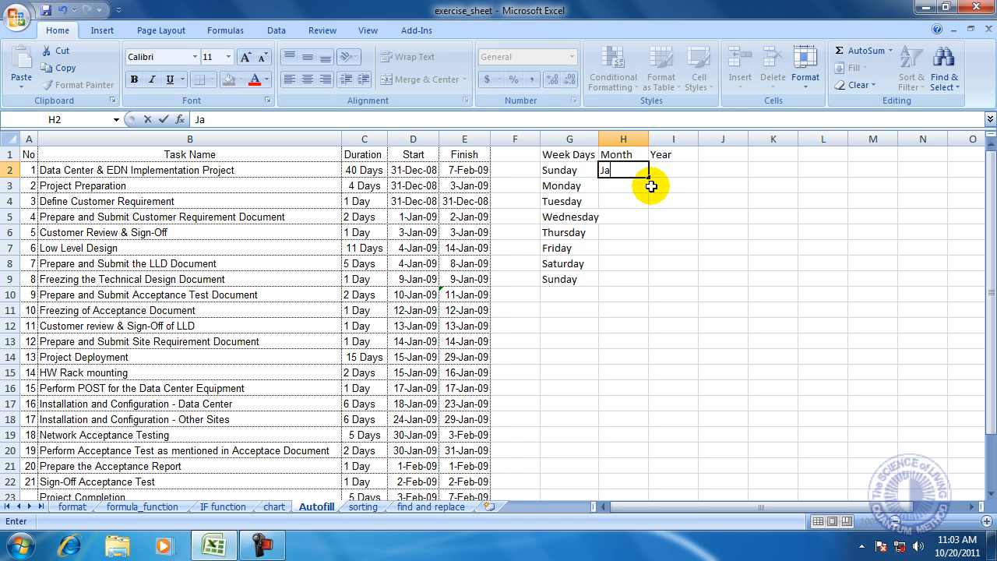
text(nuary)
drag(649, 178, 641, 279)
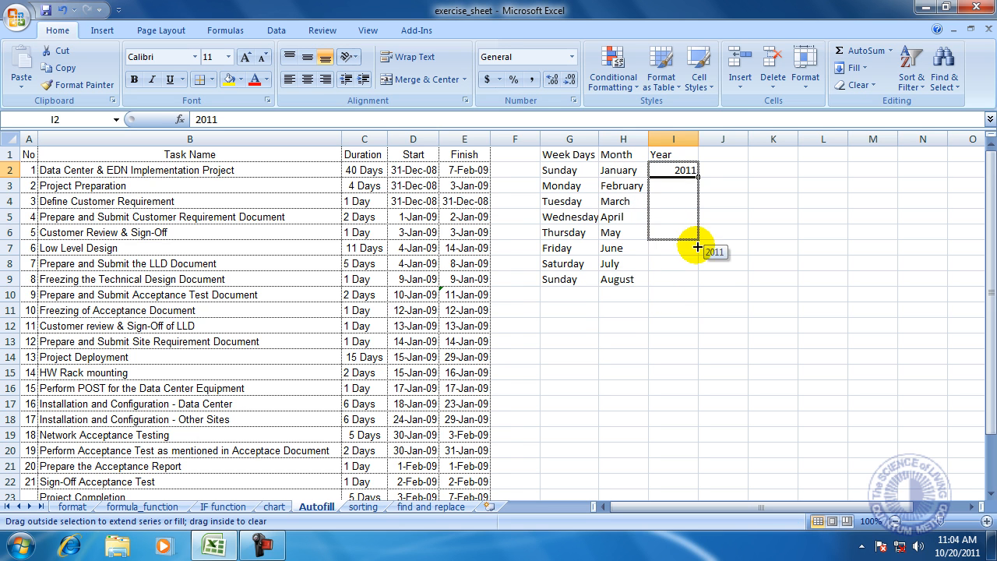
Enter 2011 in I2 under Year and autofill it down to I8.
drag(639, 245, 698, 269)
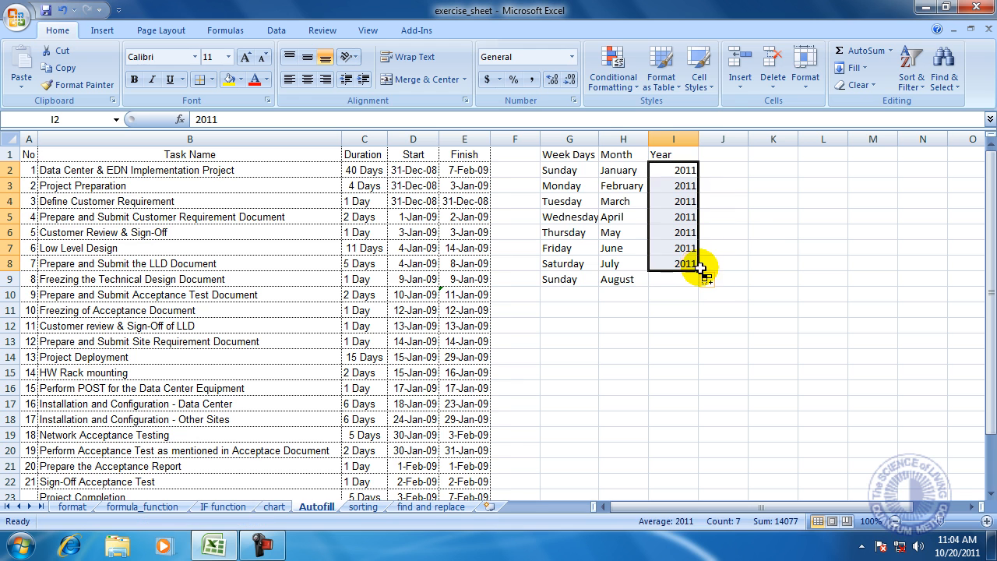
click(746, 229)
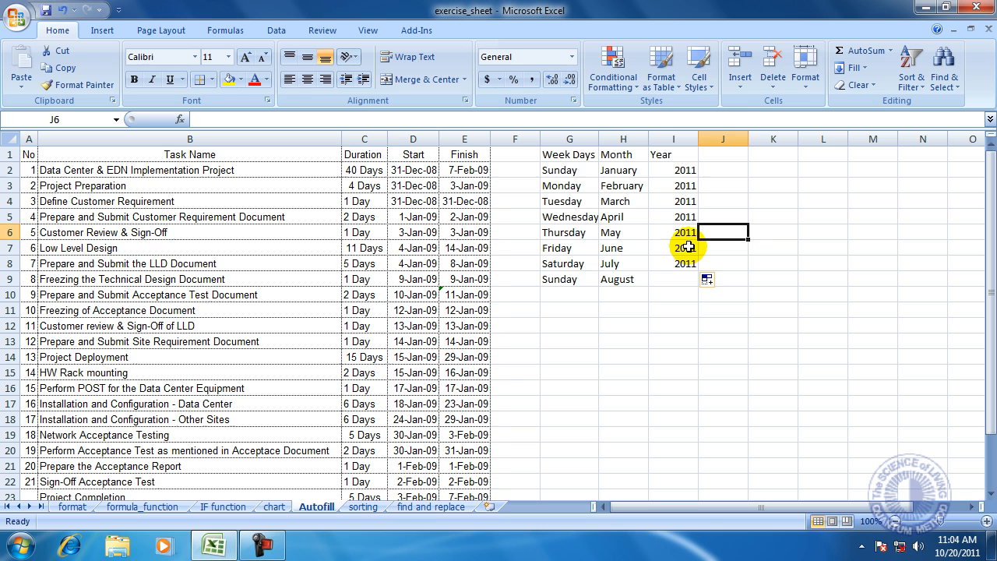
click(686, 170)
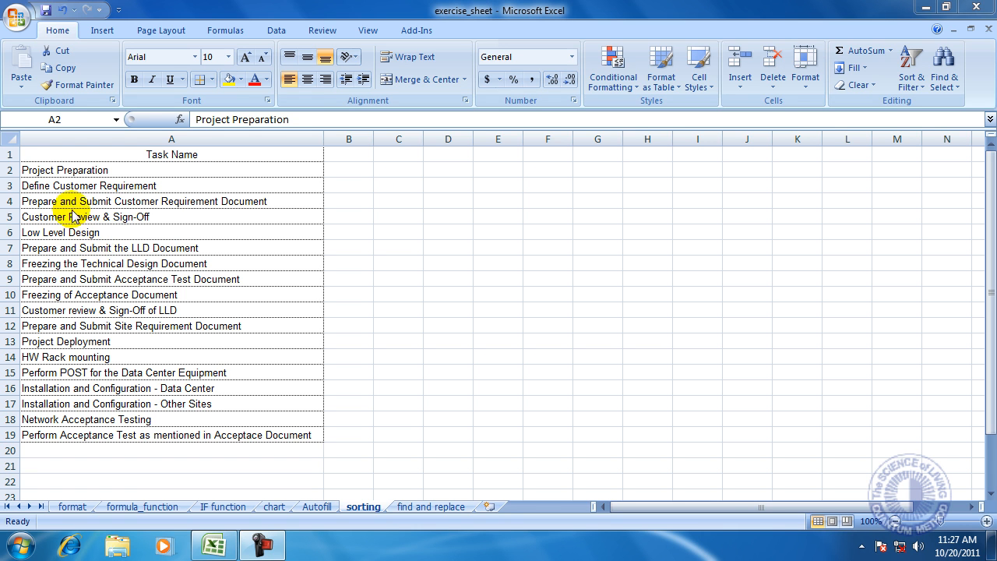
Sort the task names in A2:A19 of the sorting sheet from A to Z.
click(34, 171)
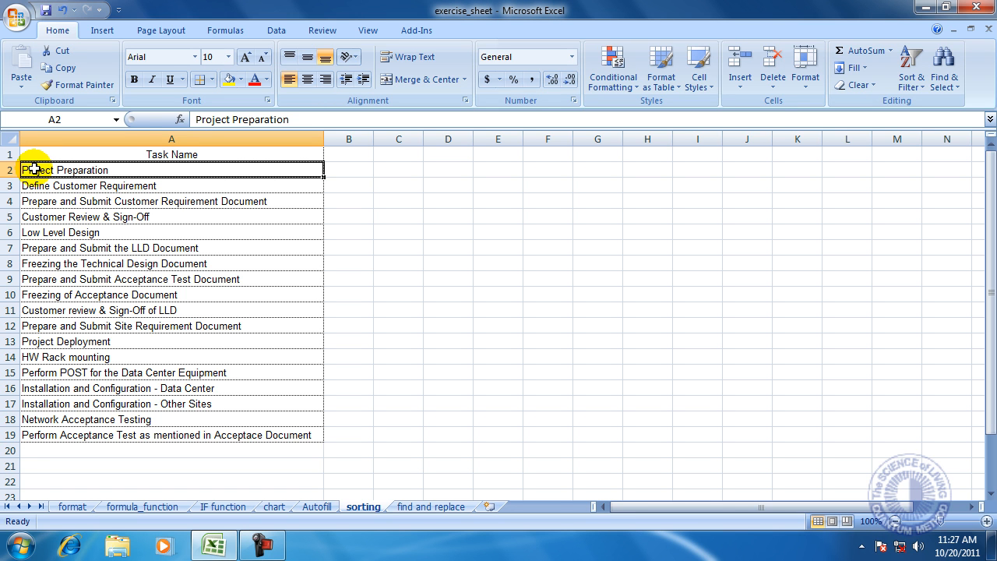
drag(34, 170, 51, 434)
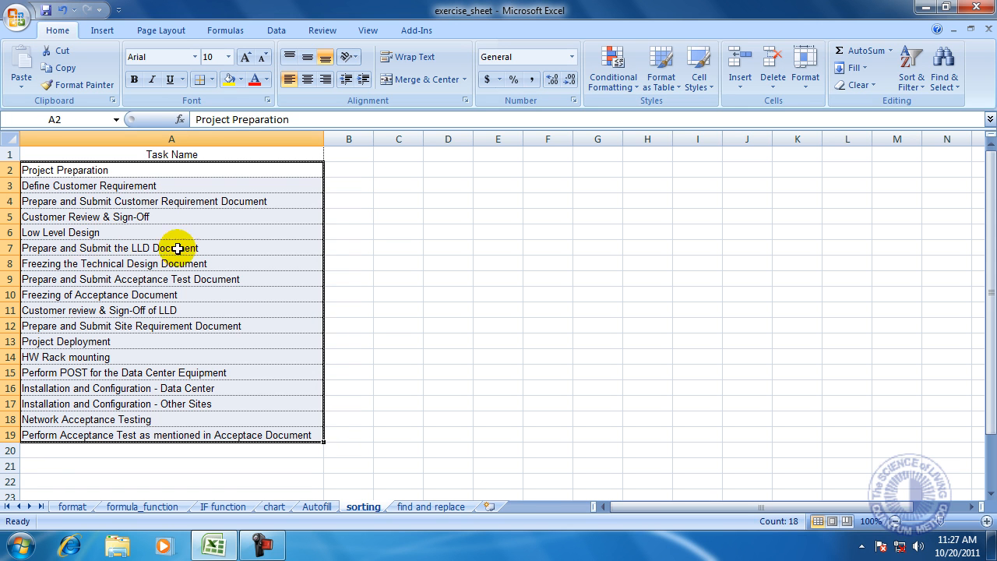
right_click(104, 278)
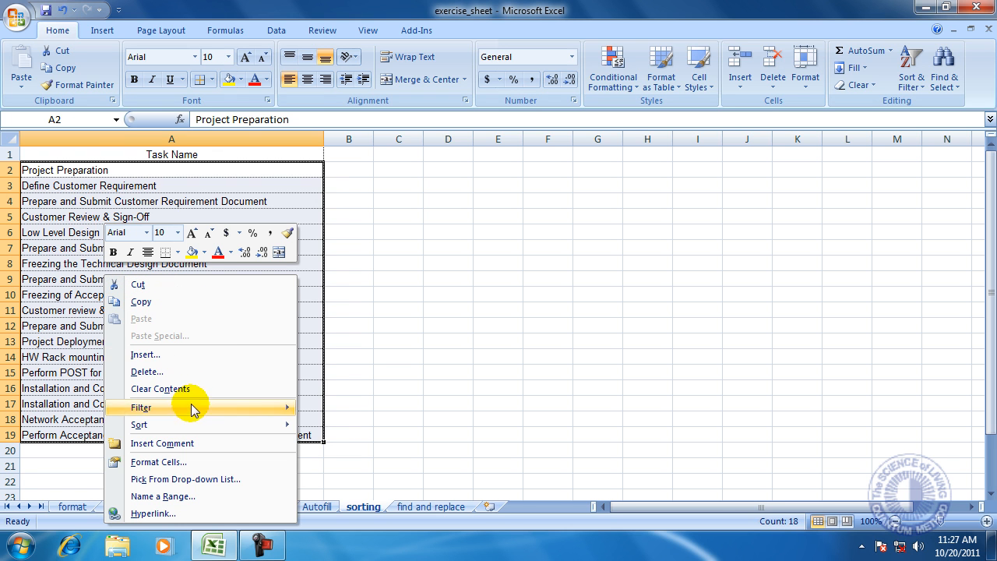
mouse_move(144, 431)
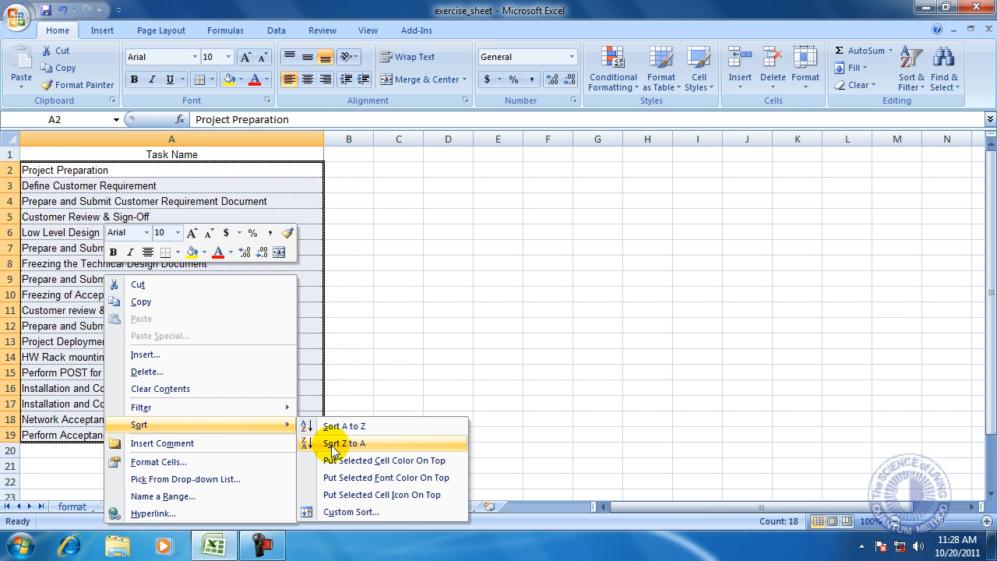
click(369, 431)
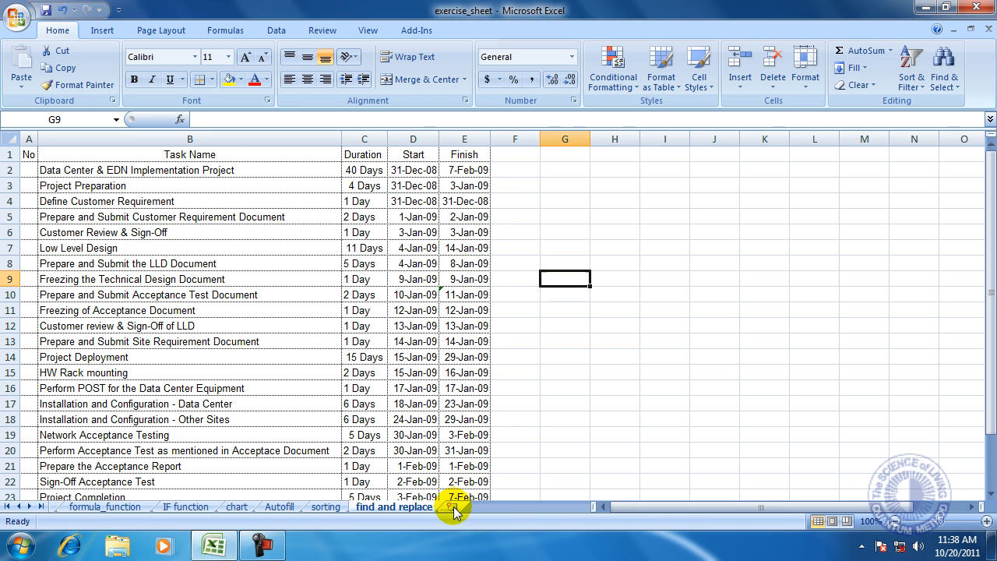
Add a new worksheet after find and replace and enter the headings Sl No in A1 and Name in B1.
click(452, 508)
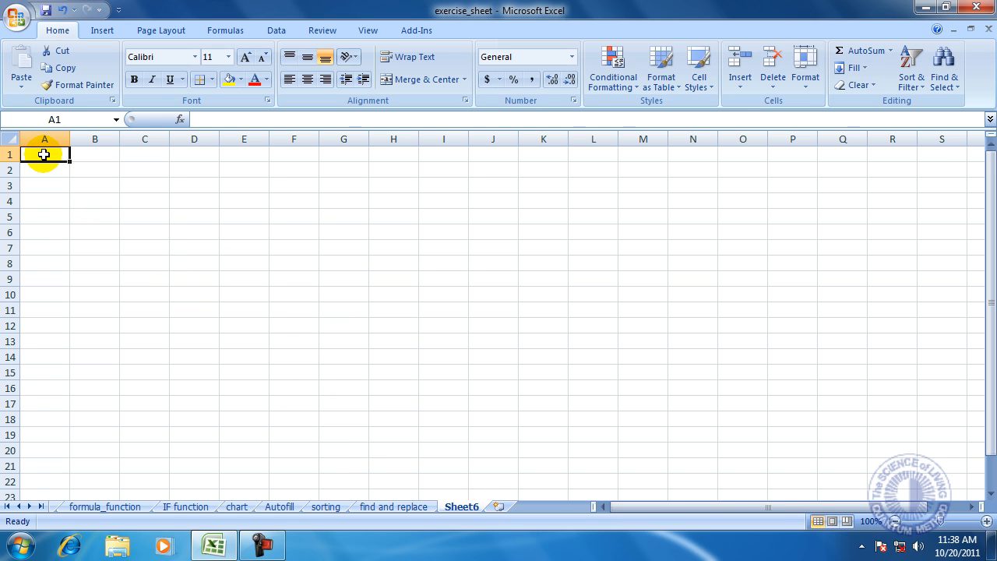
text(Sl No)
key(Tab)
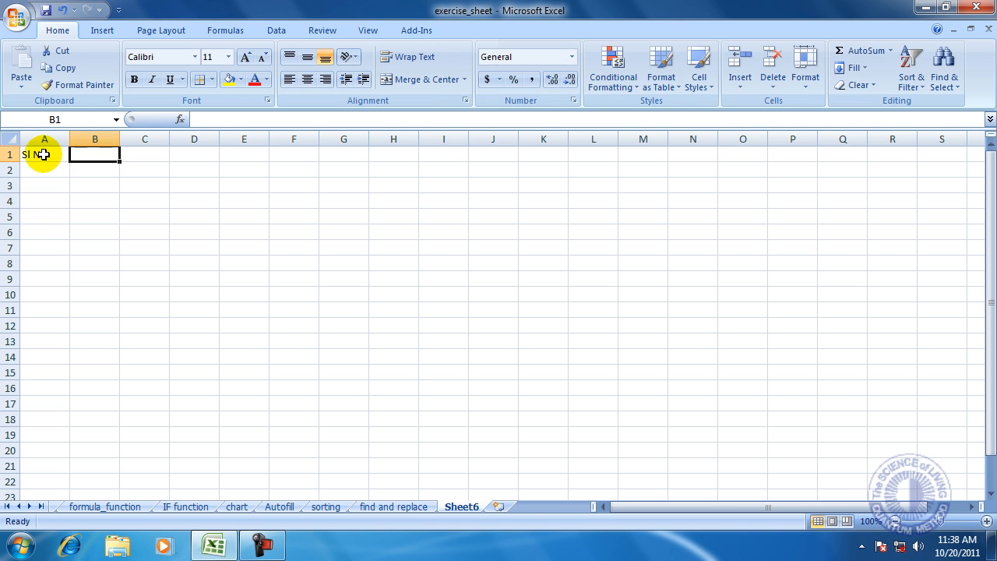
text(Name)
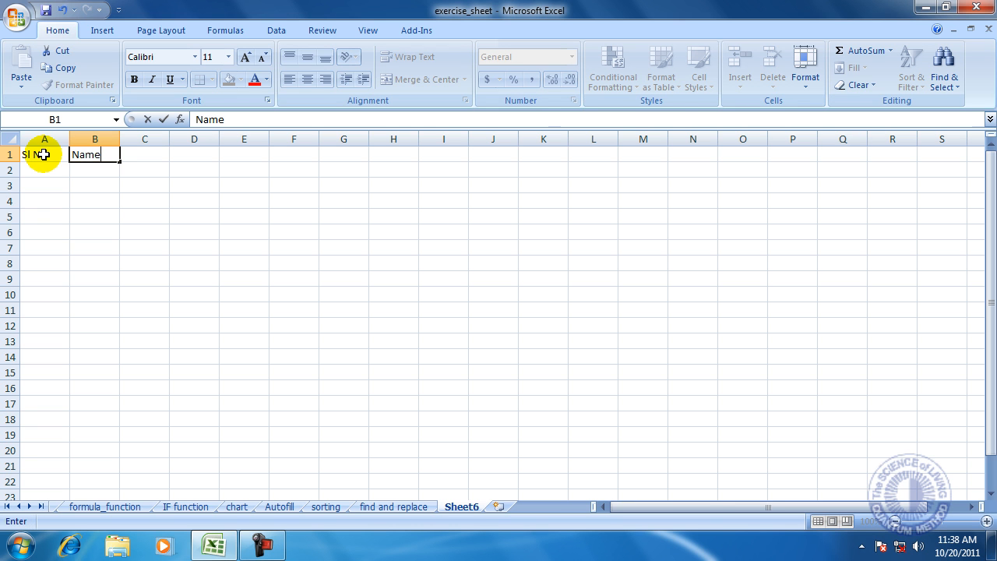
click(239, 201)
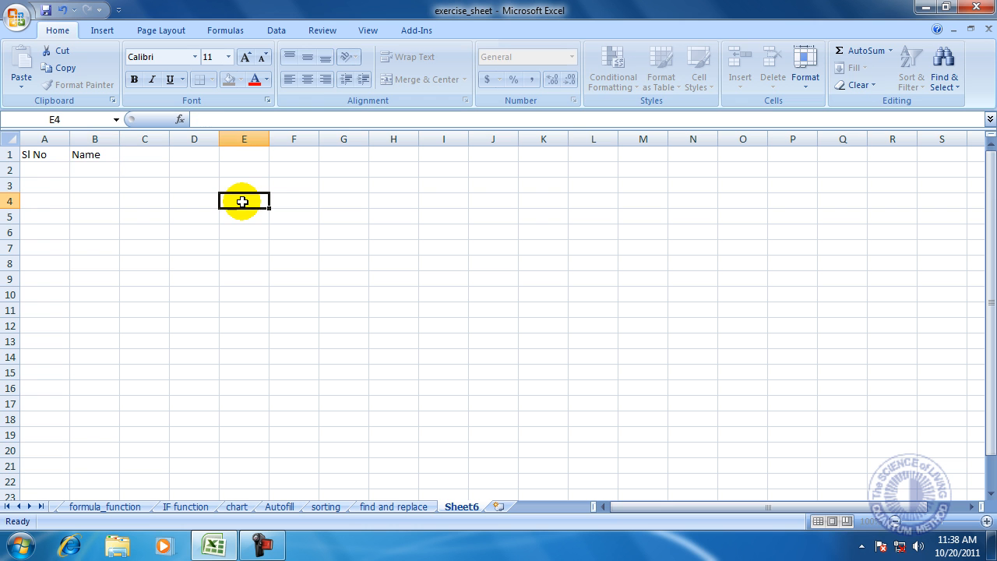
Switch back and forth between the find and replace, sorting and Sheet6 worksheets to view their contents.
click(393, 506)
click(326, 507)
click(366, 506)
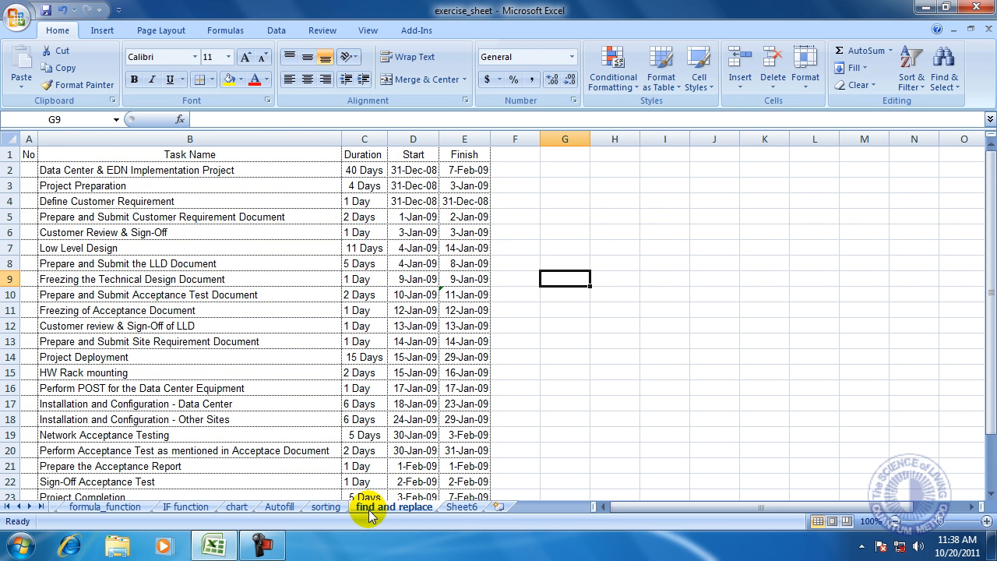
click(451, 508)
click(396, 508)
click(333, 508)
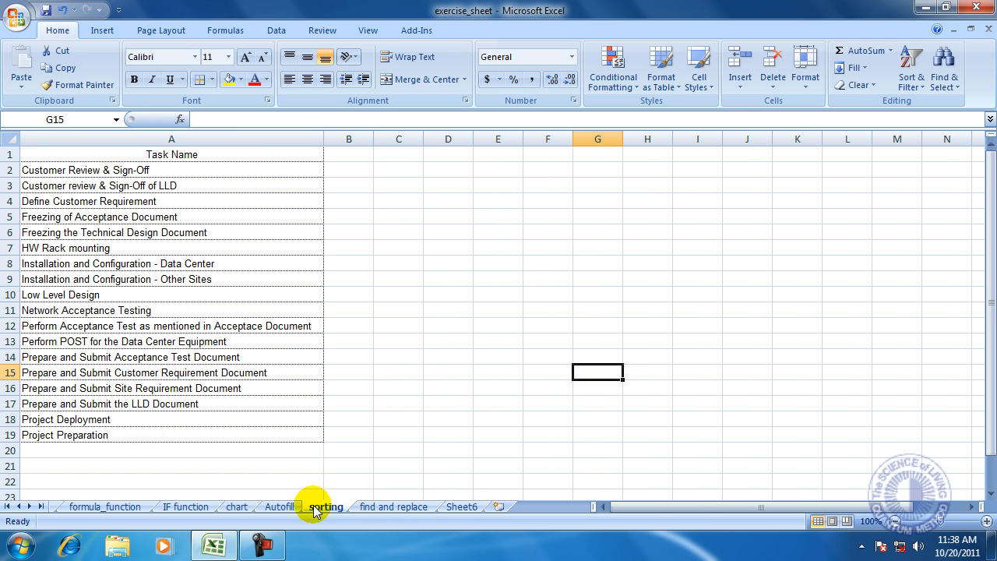
click(460, 507)
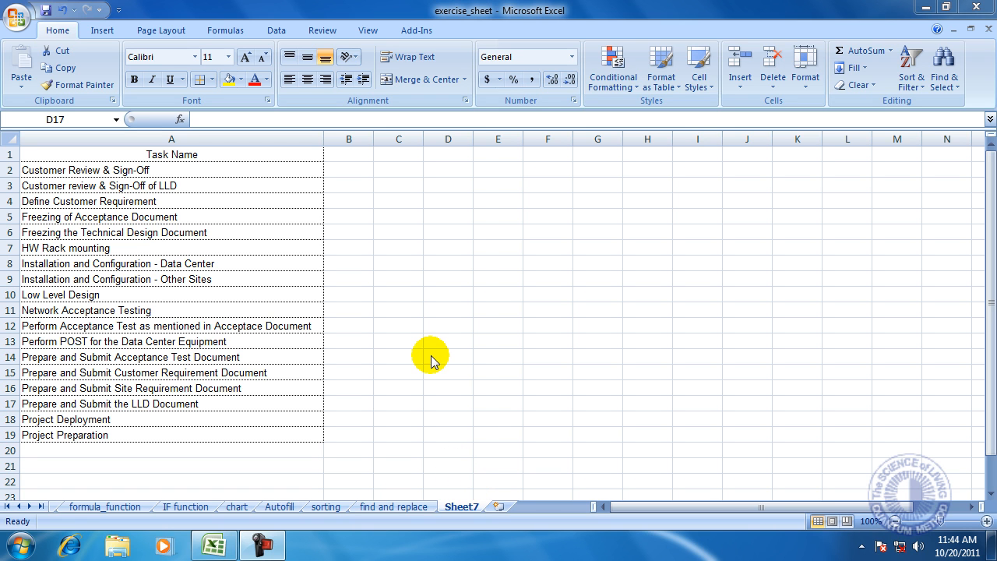
Rename the Sheet7 worksheet as Task.
click(458, 508)
right_click(458, 511)
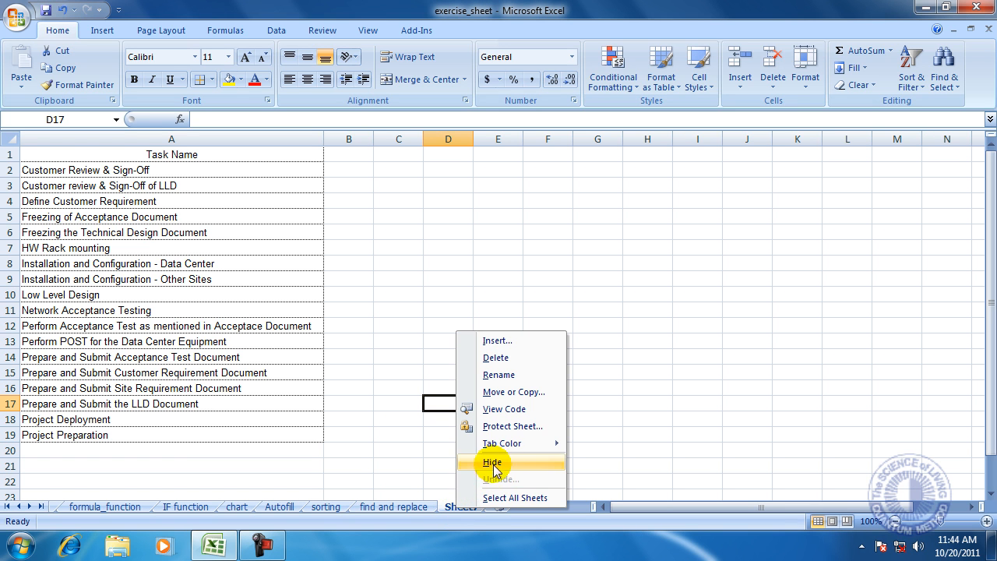
click(522, 377)
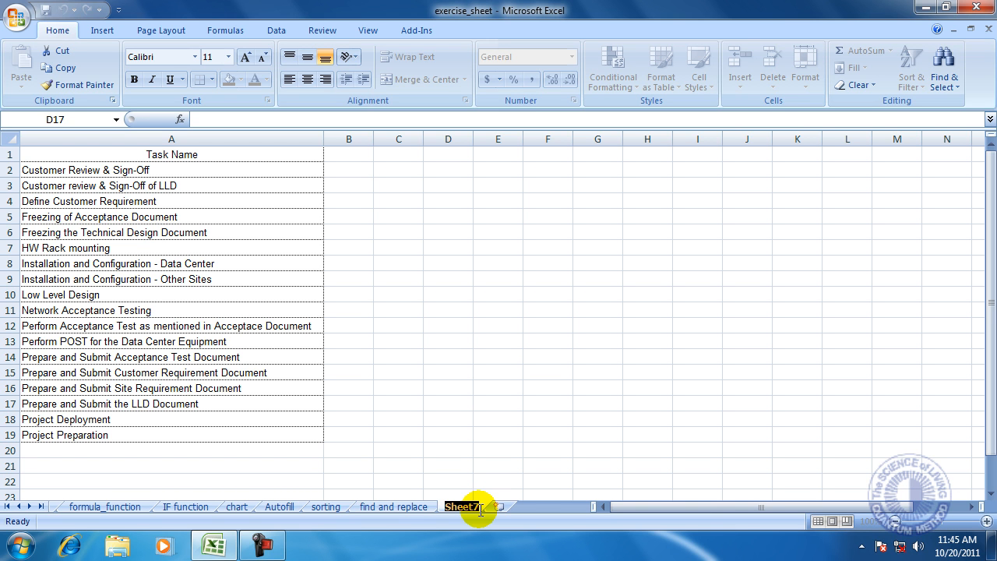
text(Task)
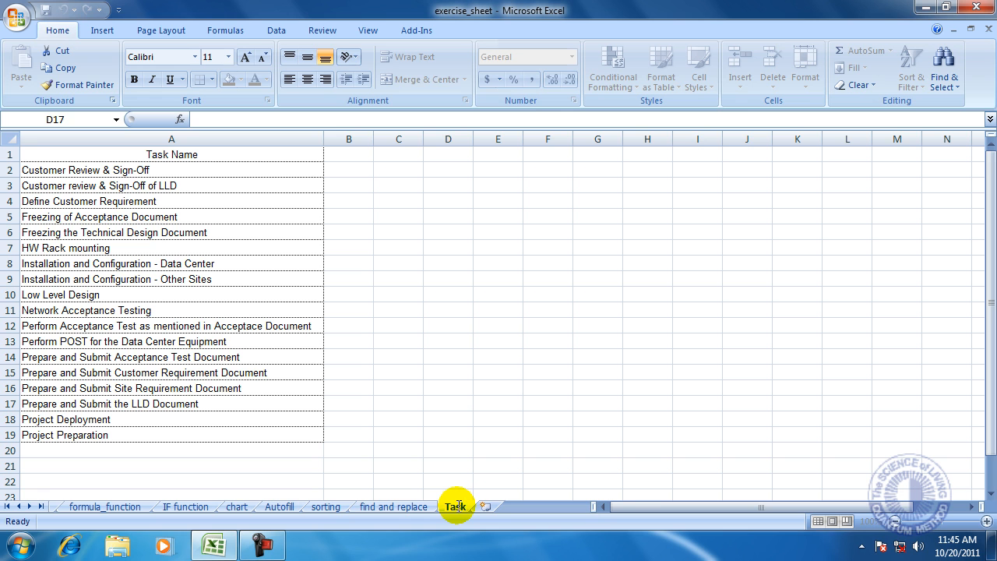
drag(458, 505, 448, 507)
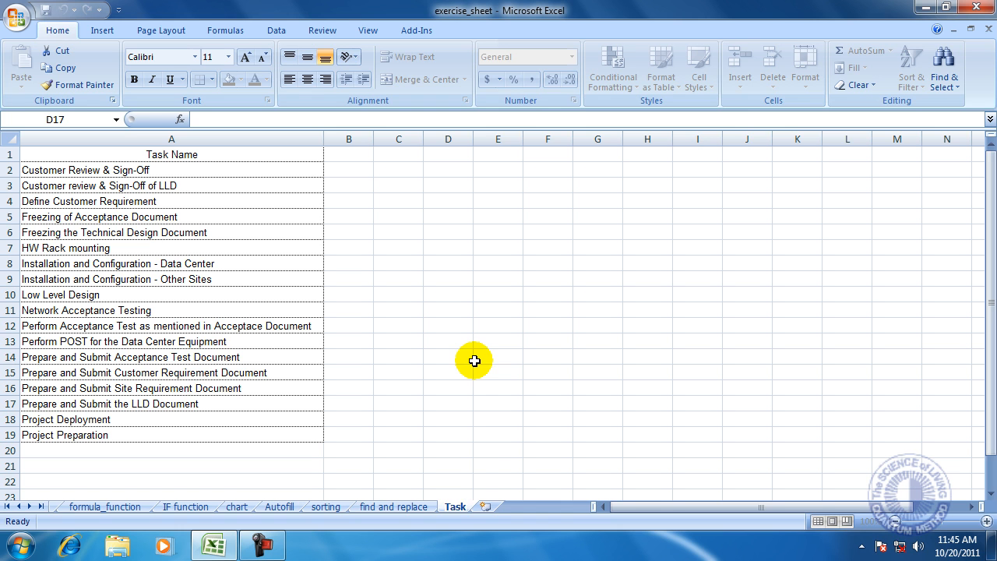
click(474, 361)
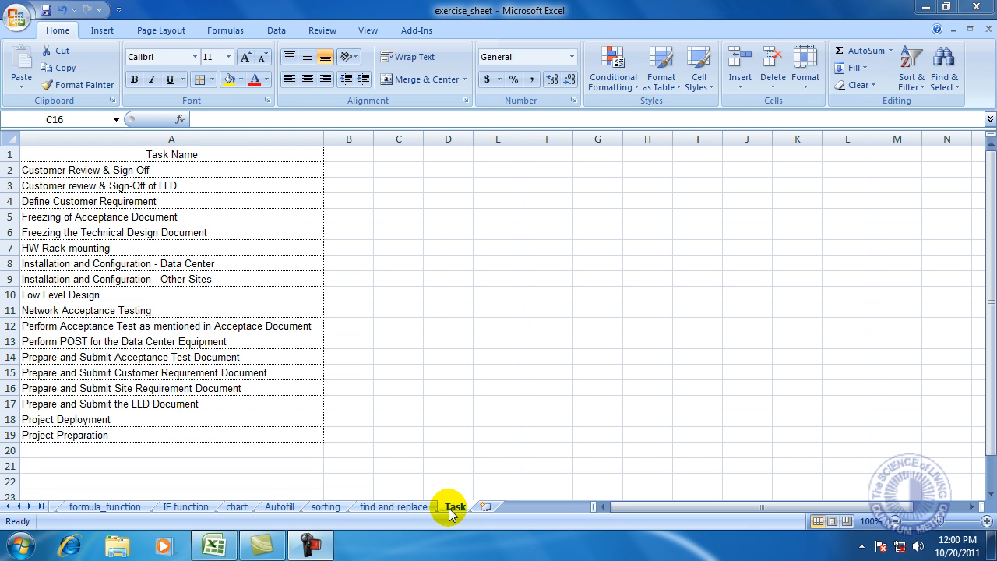
Try to move the chart worksheet so that it sits before the Task worksheet in the same workbook.
click(235, 508)
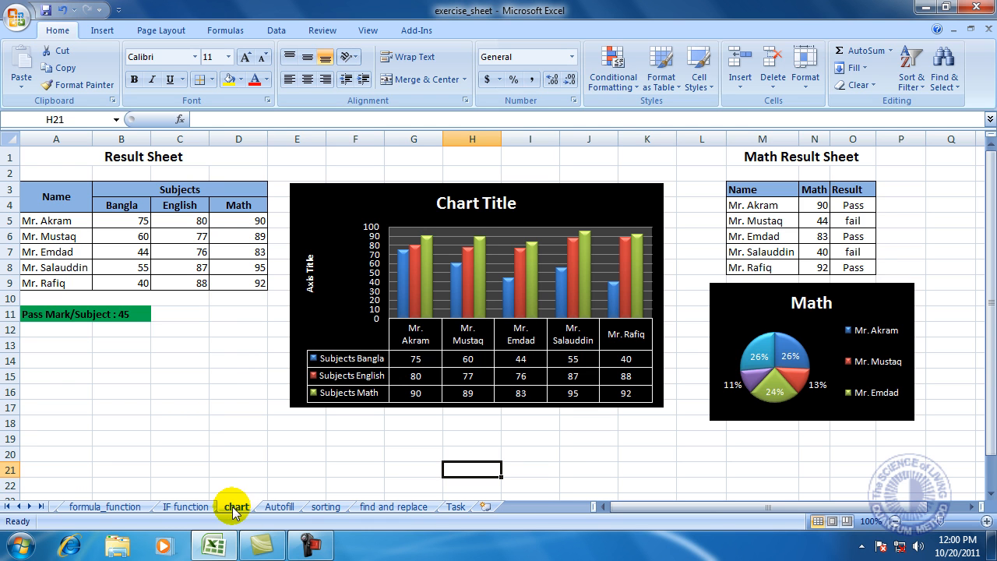
right_click(235, 511)
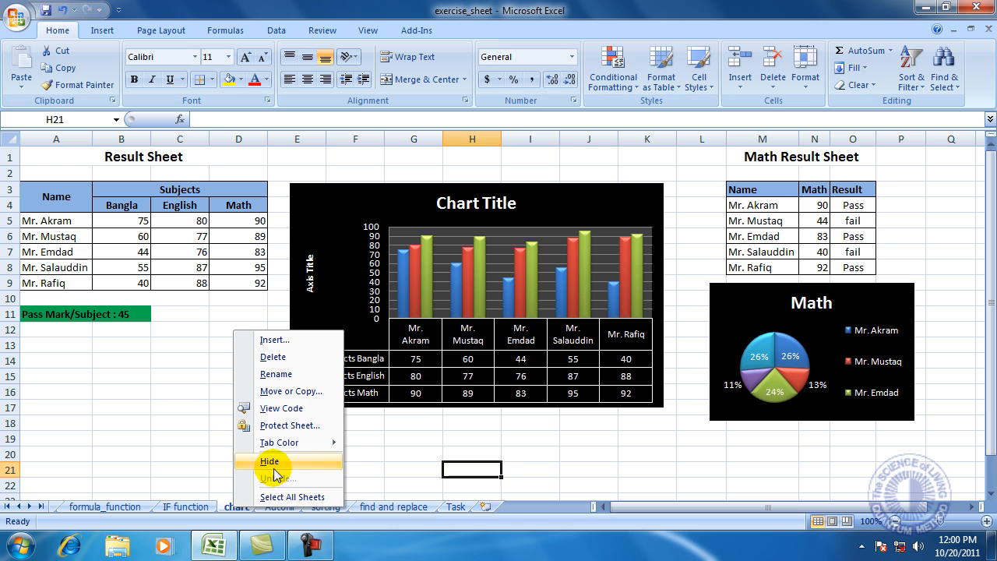
click(293, 393)
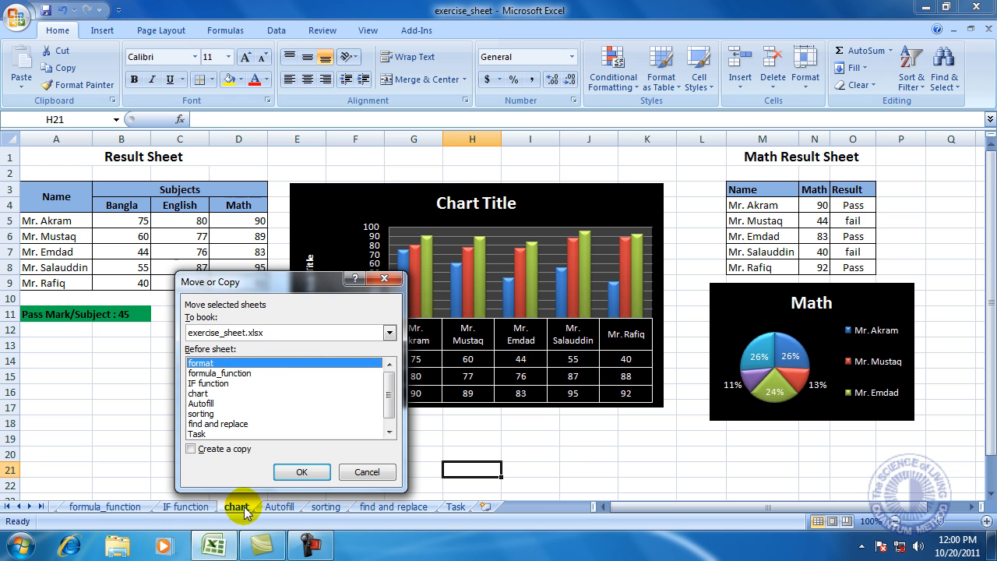
click(197, 435)
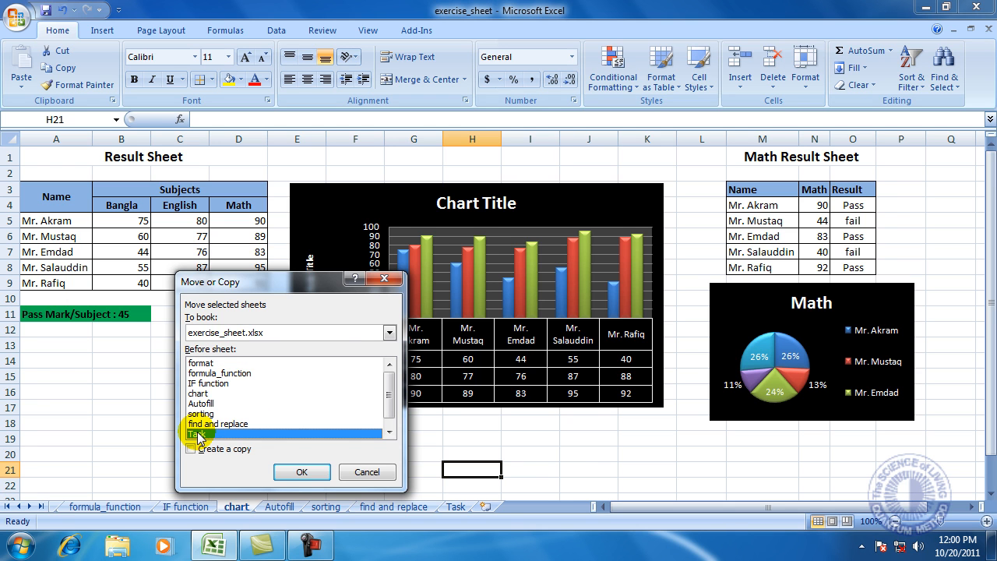
click(319, 476)
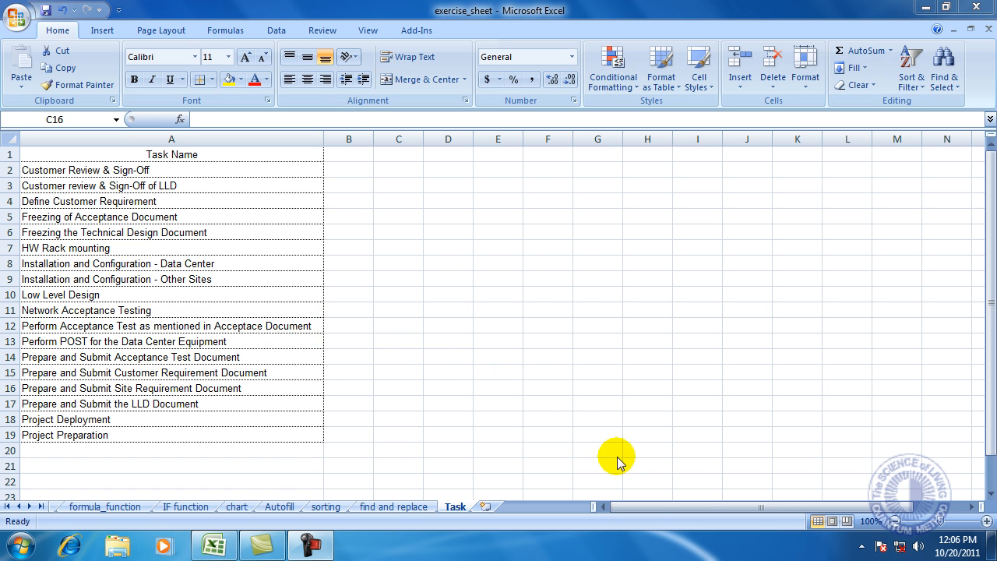
Create a copy of the Task worksheet and place it before the chart worksheet in exercise_sheet.xlsx.
click(455, 510)
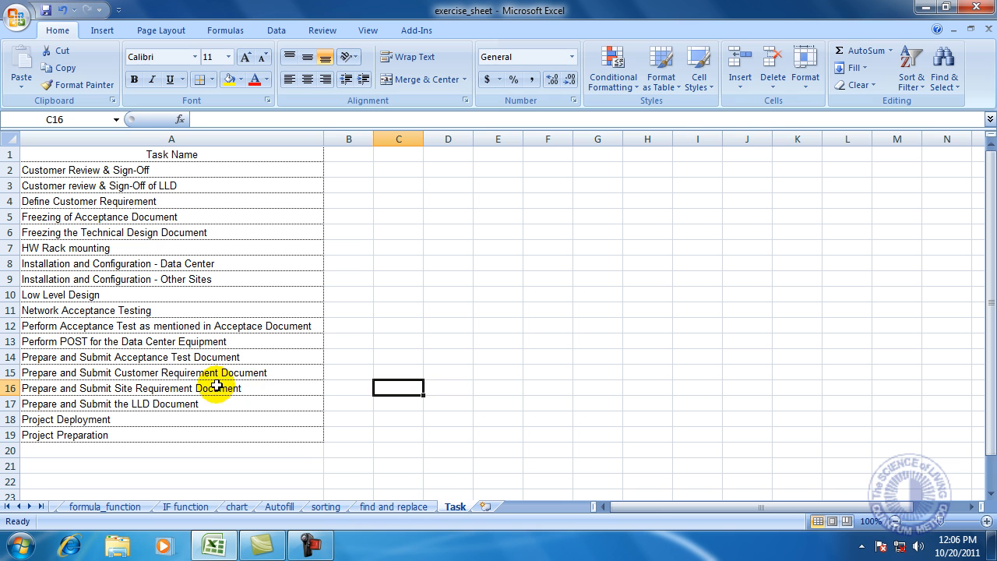
right_click(449, 506)
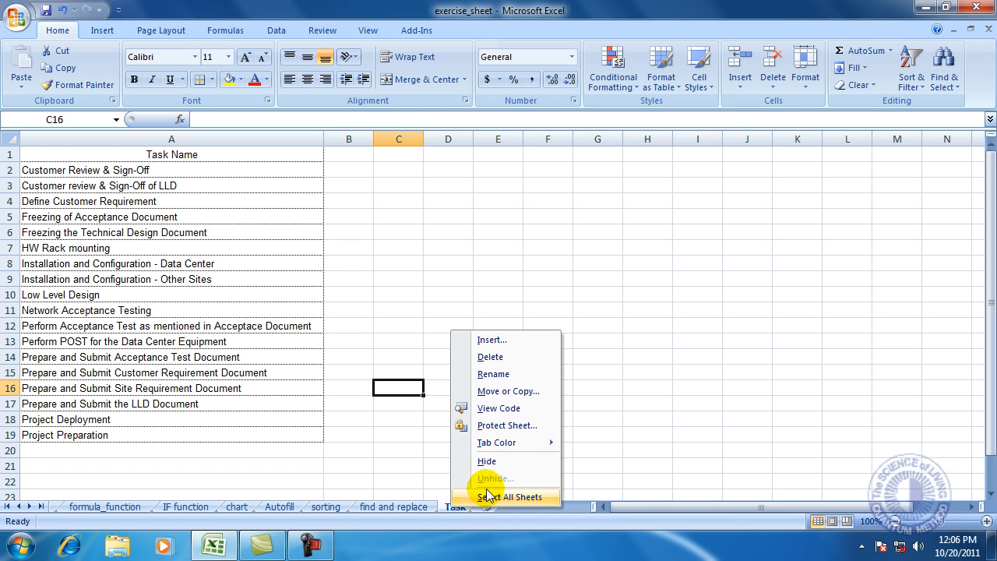
click(512, 392)
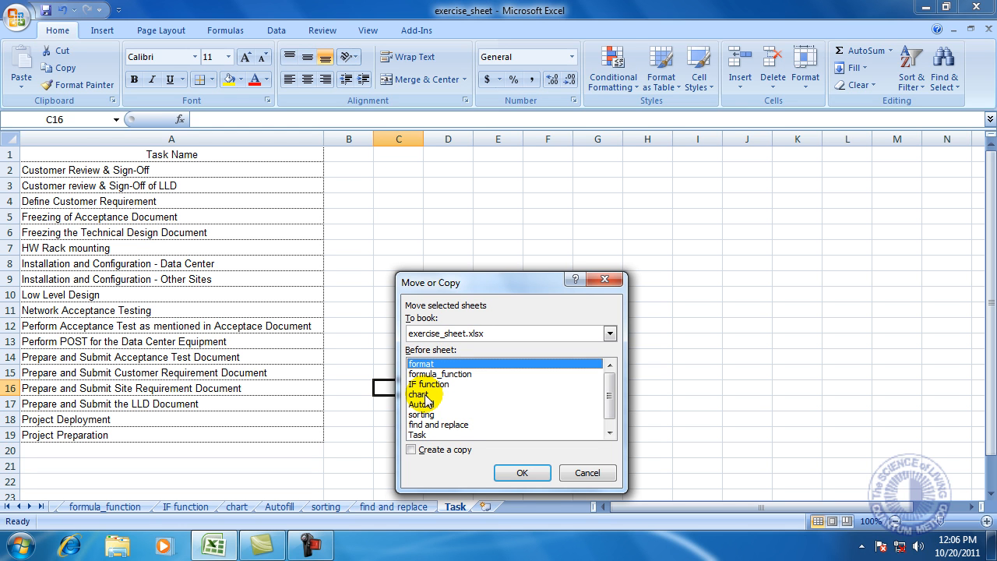
click(421, 394)
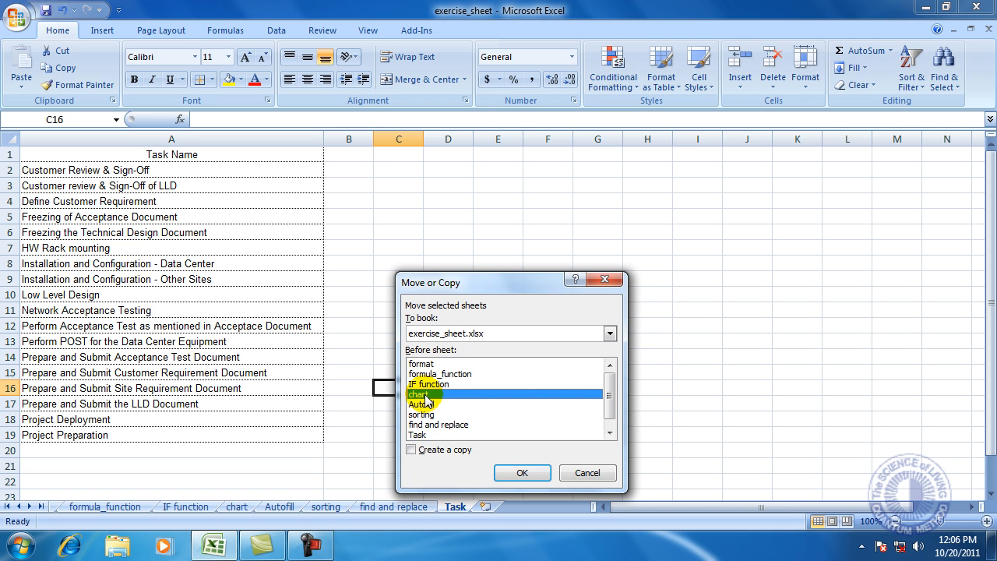
click(412, 450)
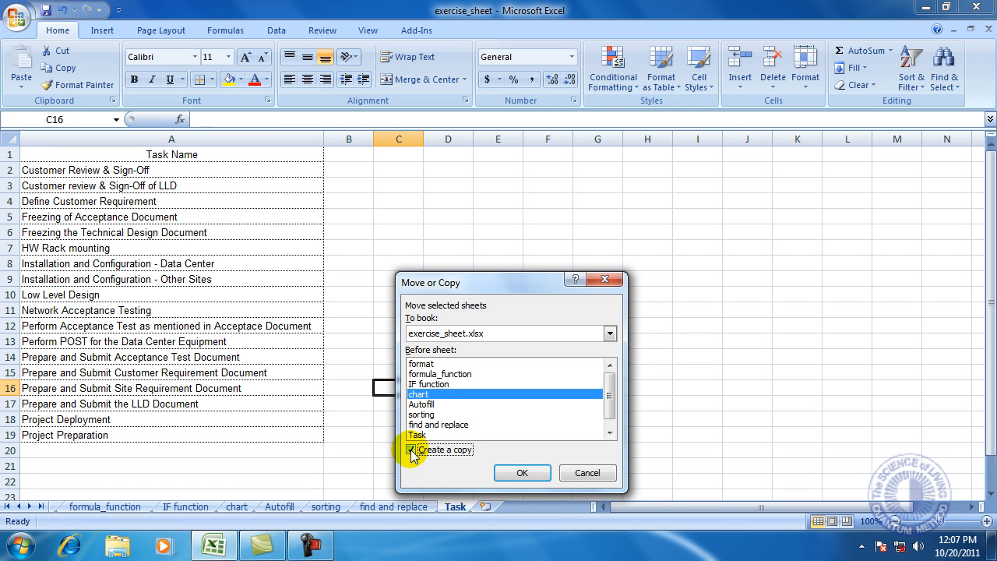
click(502, 477)
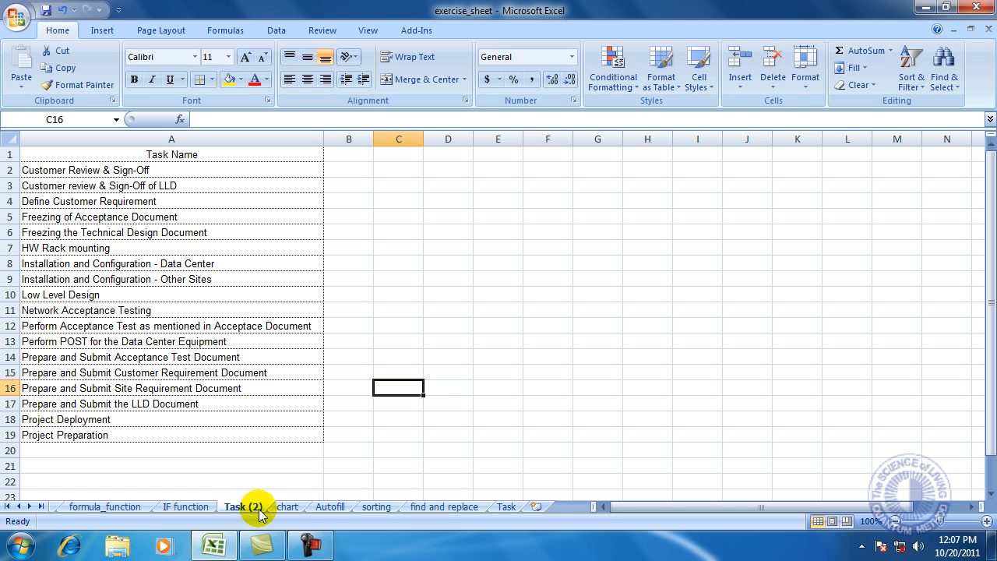
Insert a blank column before the Task Name column on the Task (2) worksheet.
click(216, 372)
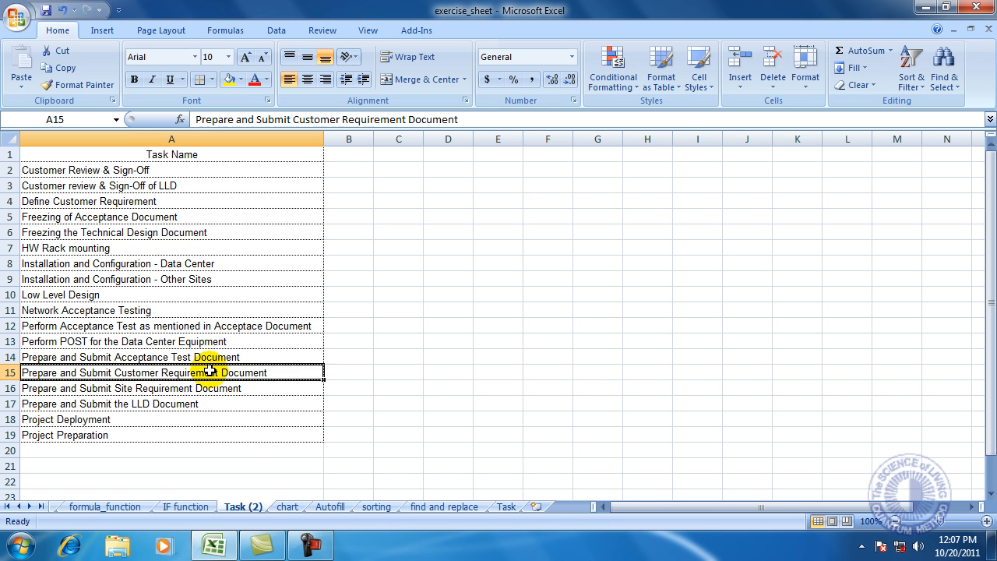
click(248, 294)
click(26, 138)
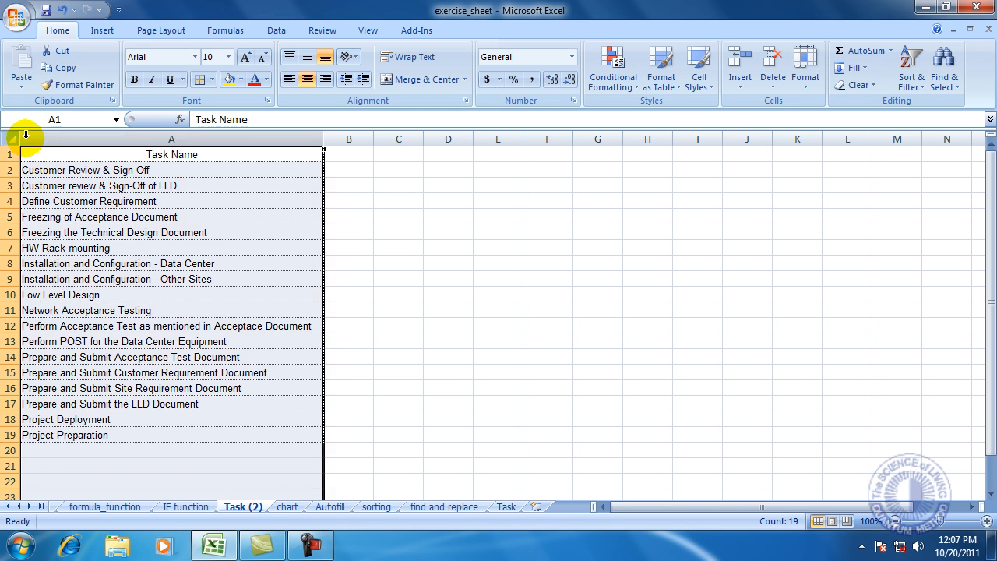
right_click(141, 139)
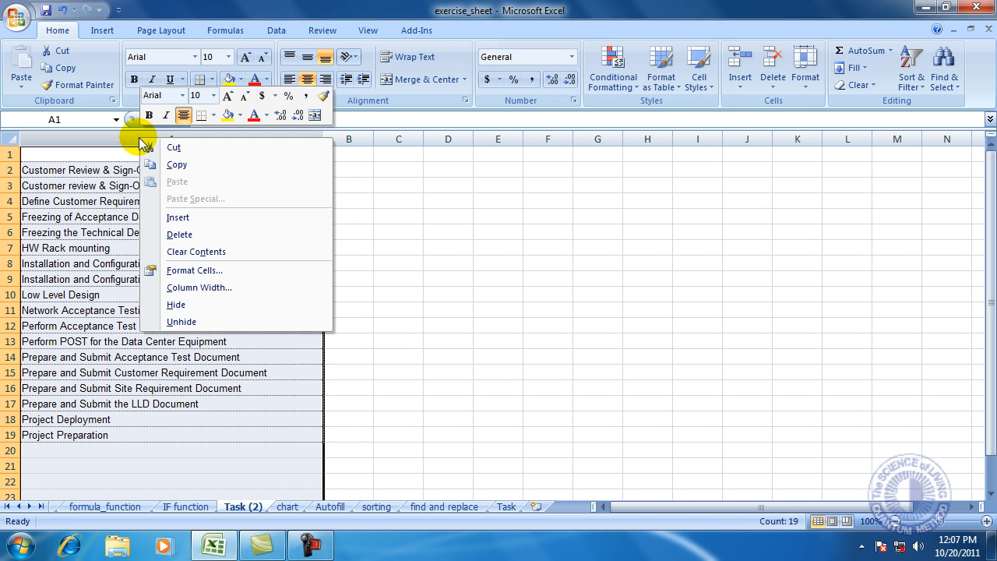
click(195, 219)
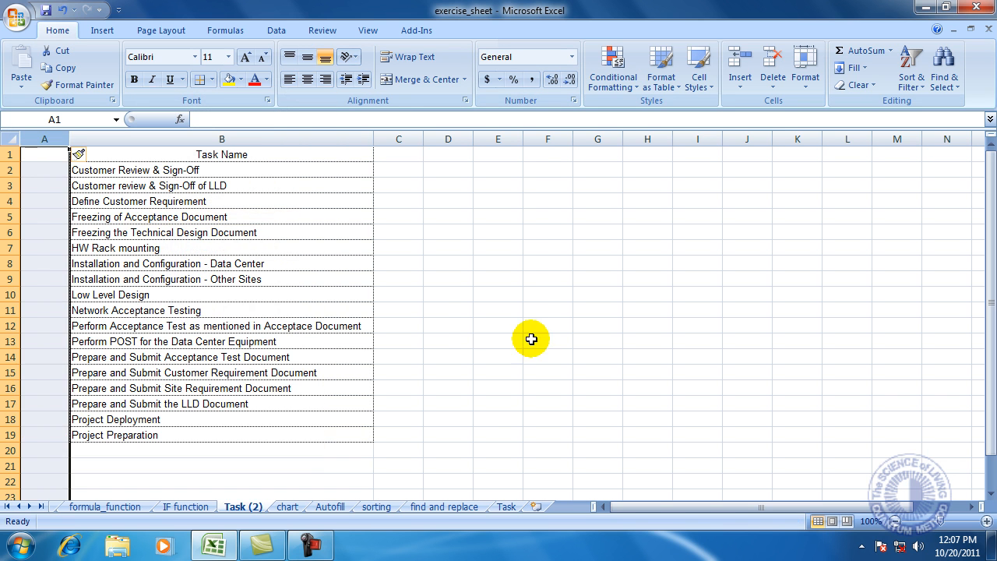
click(531, 339)
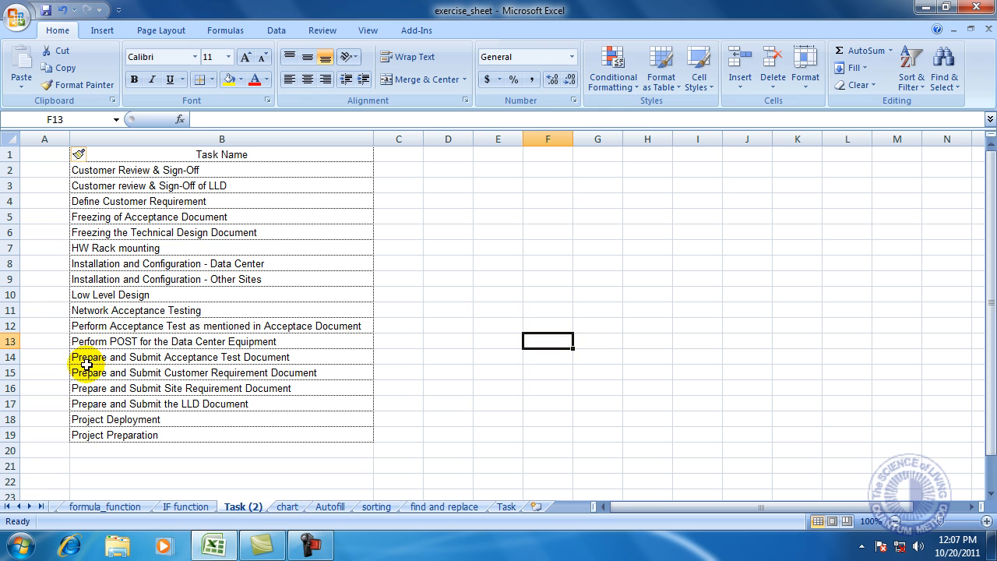